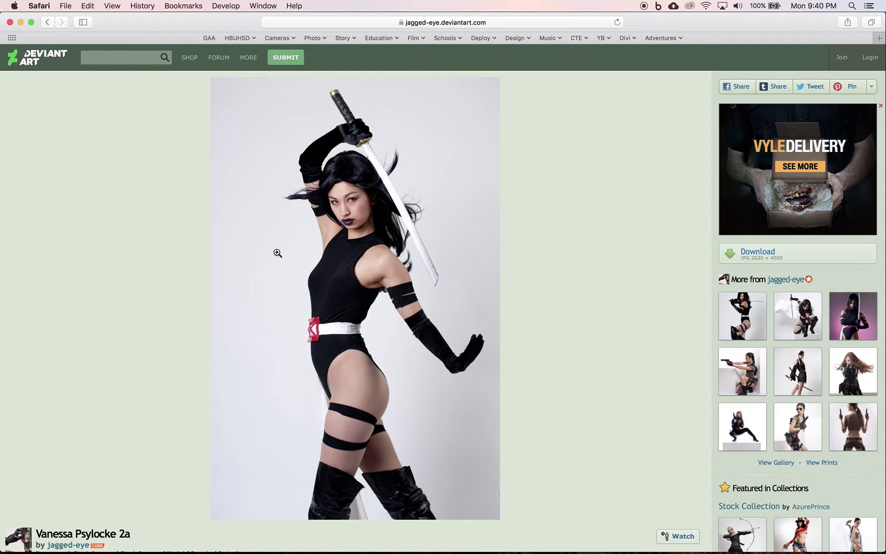
- Open the full-size download of the sword photo and switch to Photoshop, where the photo is loaded
click(781, 258)
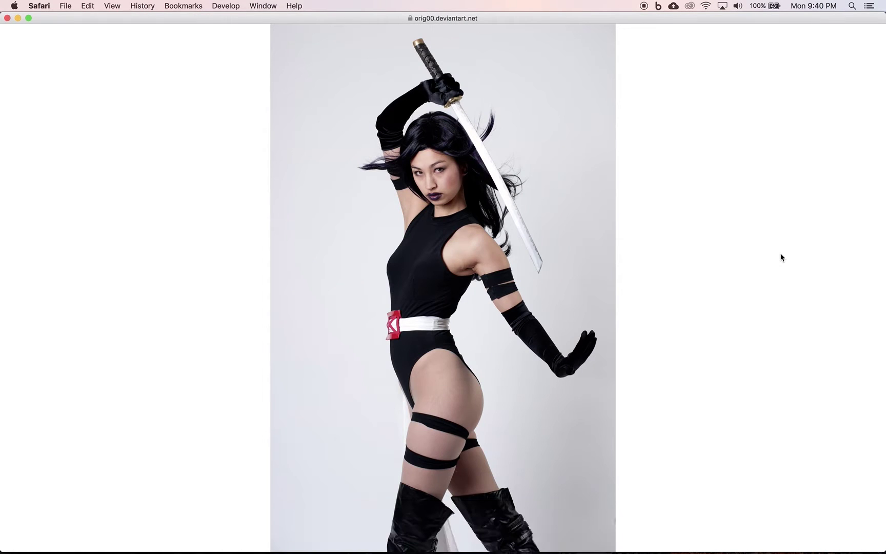
click(490, 355)
mouse_move(623, 540)
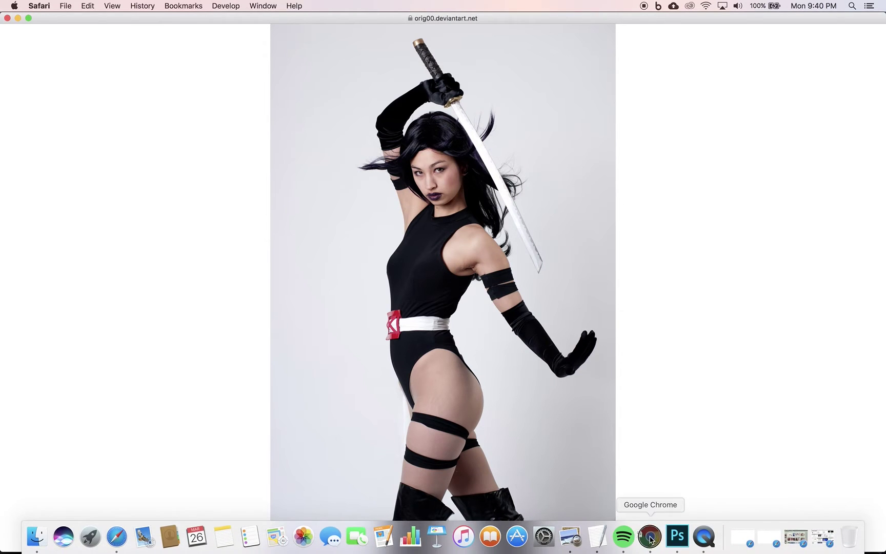
click(677, 536)
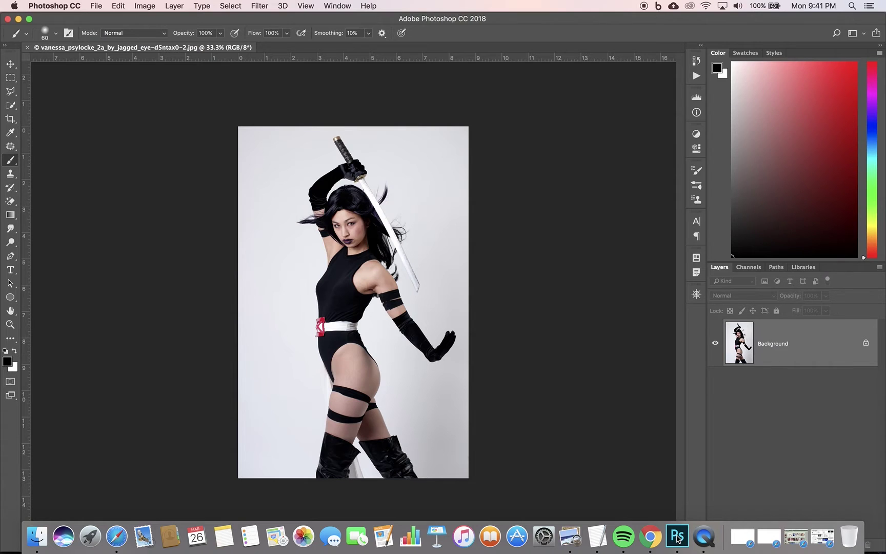
- Open the photo in the Select and Mask workspace with Onion Skin view and run Select Subject on the woman
key(super+plus)
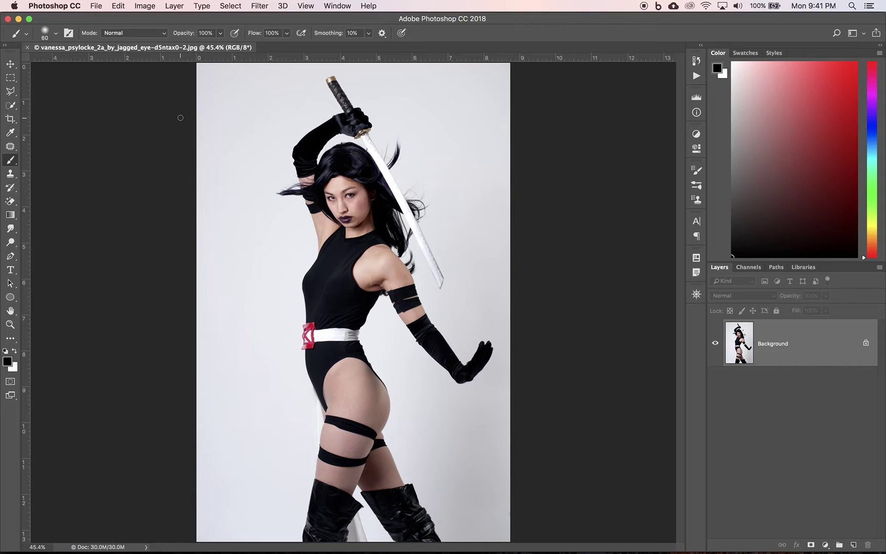
click(10, 81)
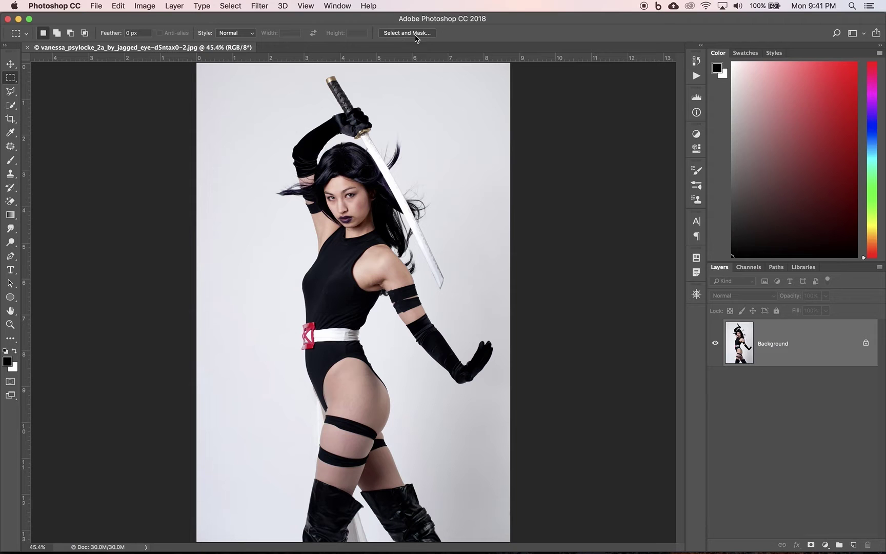
click(416, 35)
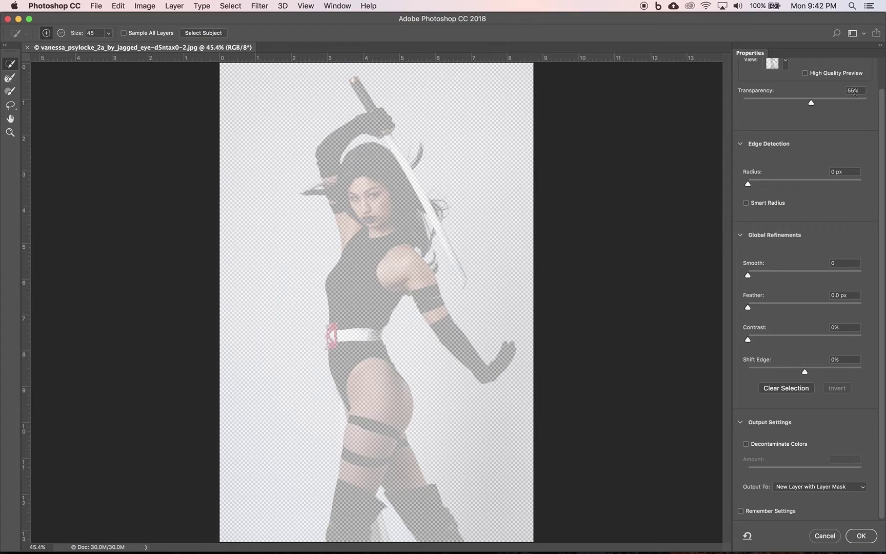
scroll(797, 117, up, 2)
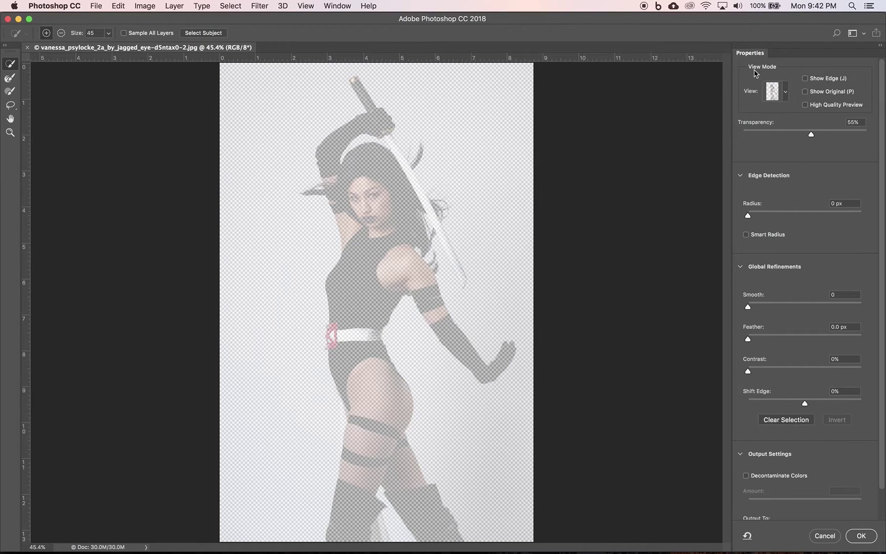
click(783, 91)
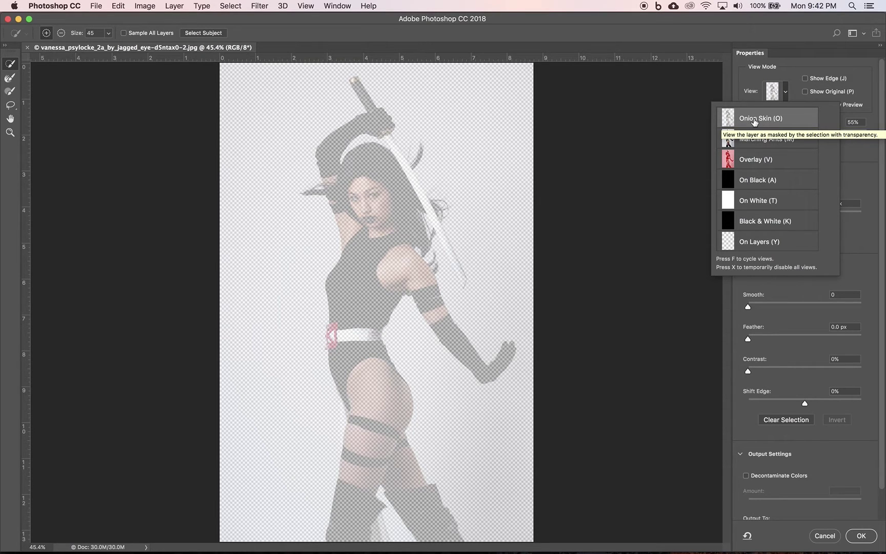
click(788, 75)
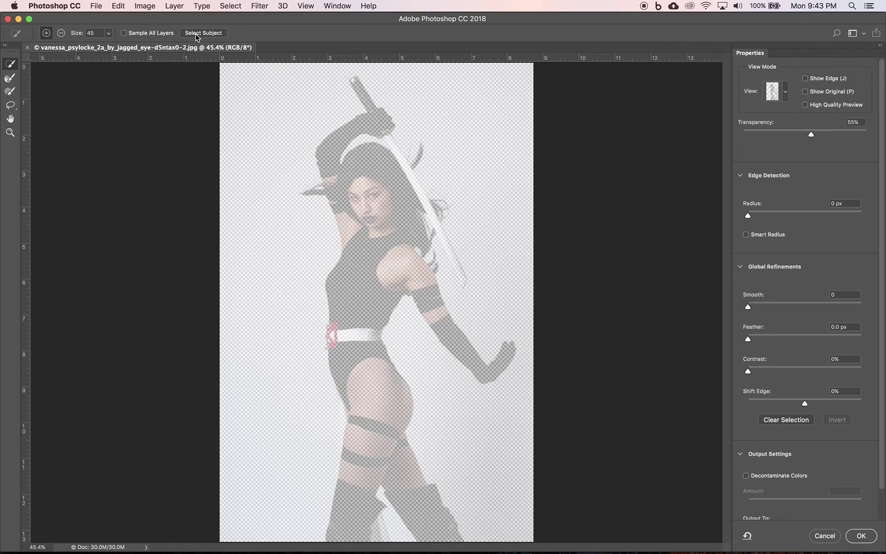
click(196, 34)
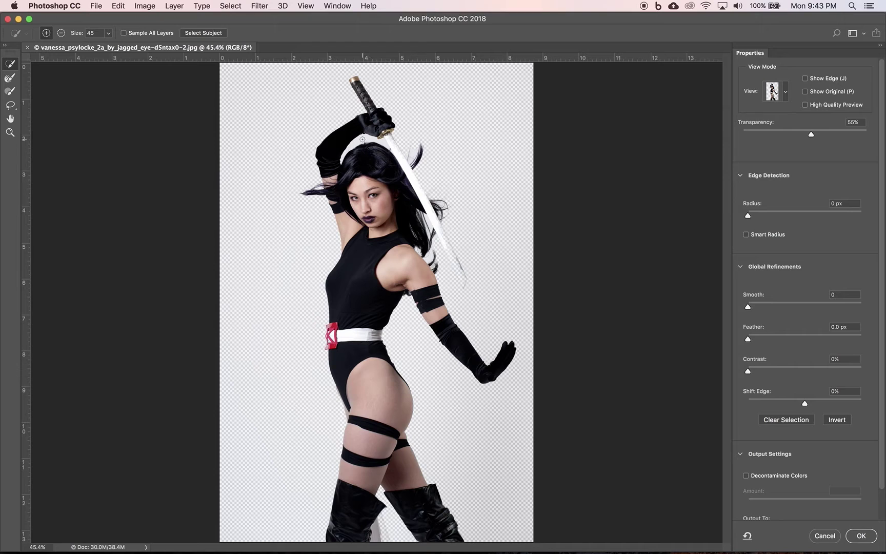
- With Quick Selection, subtract the background gap between the raised arm and hair, and add the missing sword tip to the selection
key(alt)
drag(355, 143, 380, 148)
key(alt)
drag(362, 140, 384, 142)
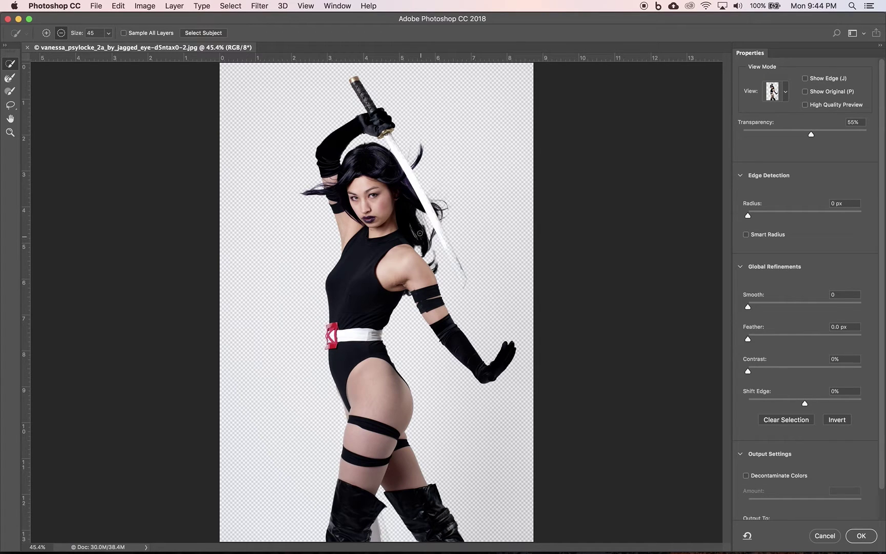
key(alt)
mouse_move(459, 272)
mouse_down()
mouse_move(441, 232)
mouse_move(457, 268)
mouse_up()
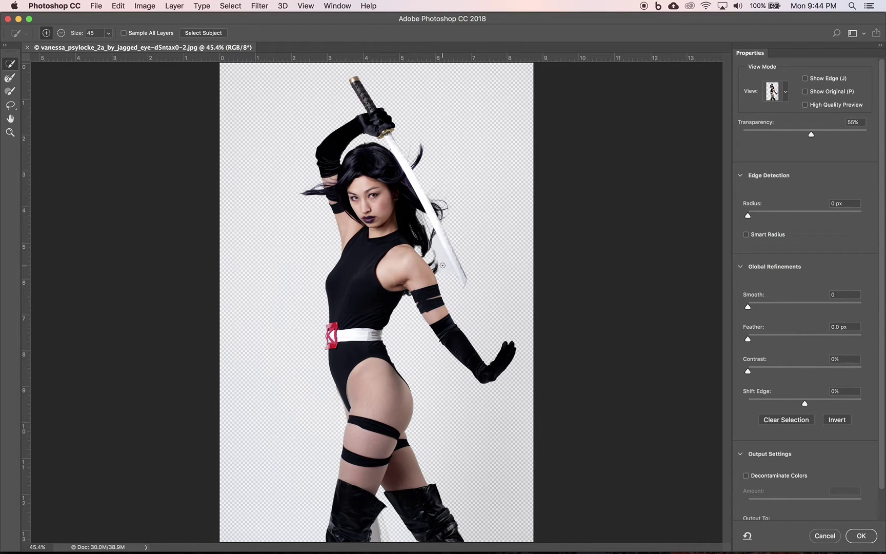
- Subtract the background between the blade and the lower hair, and the gap between the boots, from the selection
key(alt)
mouse_move(443, 265)
mouse_down()
mouse_move(435, 246)
mouse_move(447, 273)
mouse_up()
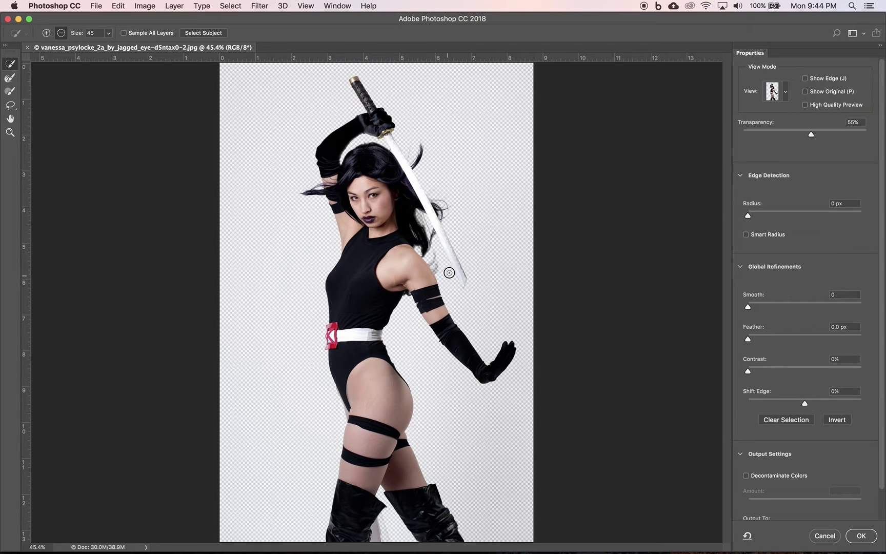
drag(434, 264, 439, 272)
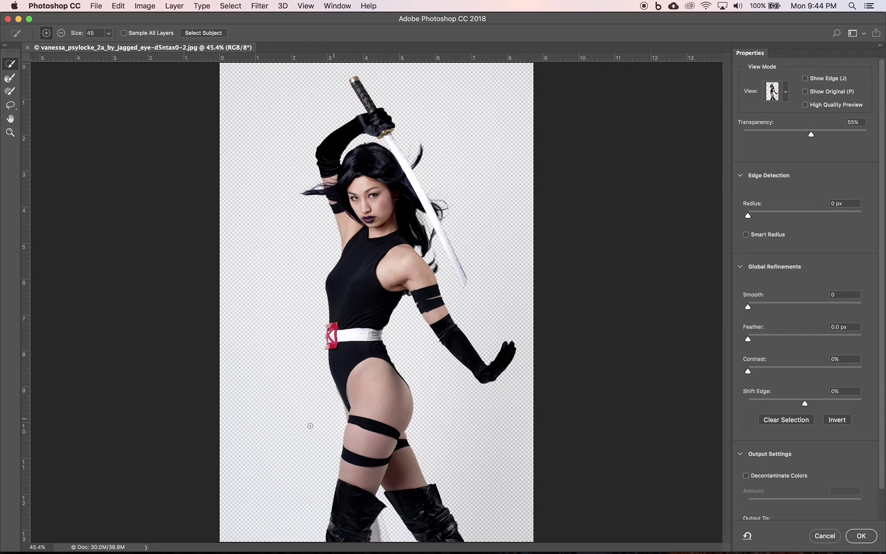
key(alt)
click(377, 534)
- Preview the cutout on white, and set the view mode to On Black
click(786, 92)
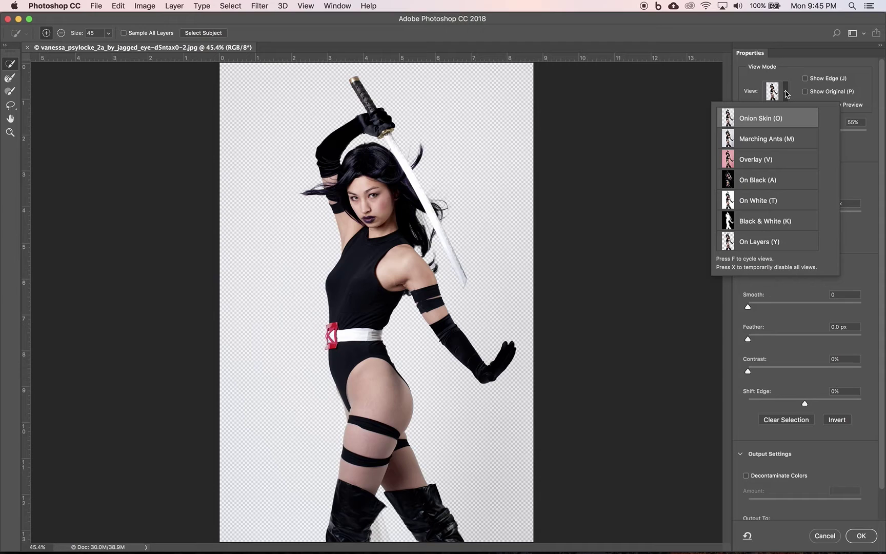
click(750, 205)
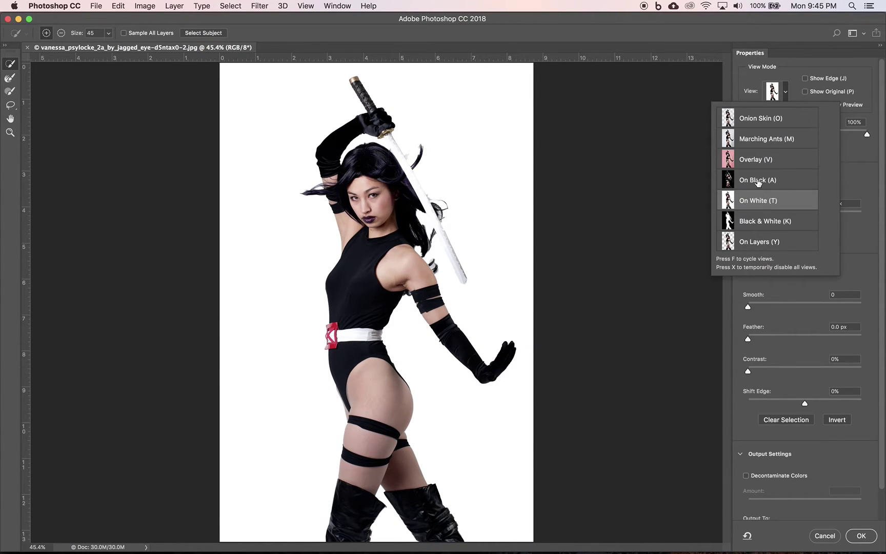
click(758, 183)
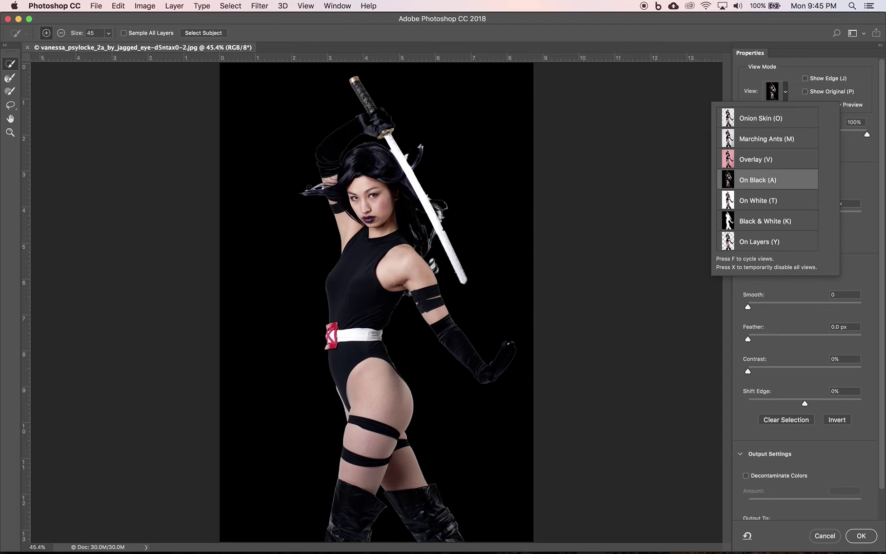
- Refine the loose hair strands around the head and upper blade with the Refine Edge Brush at size 200
click(9, 80)
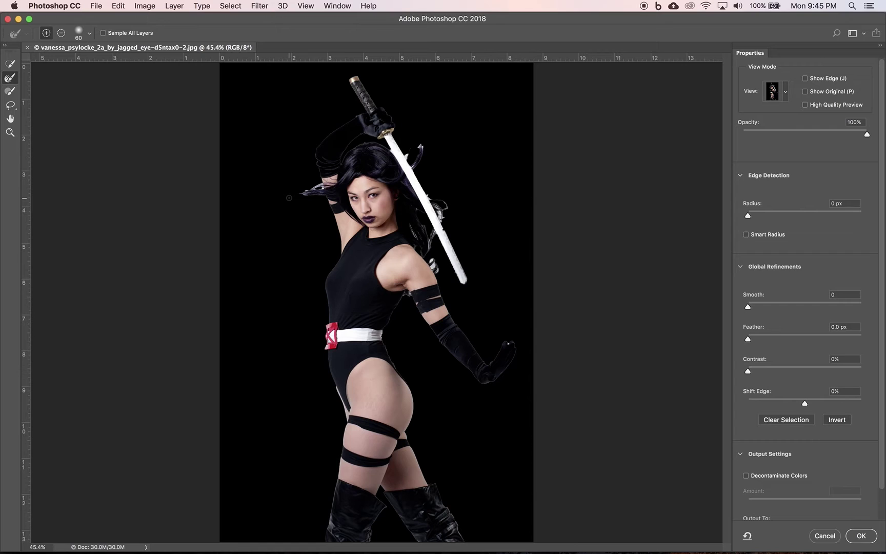
key(bracketright)
key(bracketright)
key(bracketright)
key(bracketright)
key(bracketright)
key(bracketright)
key(bracketright)
key(bracketright)
key(bracketright)
key(bracketright)
key(bracketright)
key(bracketright)
key(bracketright)
key(bracketright)
key(bracketright)
key(bracketleft)
key(bracketleft)
key(bracketleft)
key(bracketleft)
key(bracketleft)
key(bracketleft)
key(bracketleft)
mouse_move(428, 153)
mouse_down()
mouse_move(436, 146)
mouse_move(426, 151)
mouse_move(421, 137)
mouse_move(410, 150)
mouse_move(410, 137)
mouse_move(439, 161)
mouse_move(419, 162)
mouse_move(424, 136)
mouse_move(449, 221)
mouse_move(436, 180)
mouse_up()
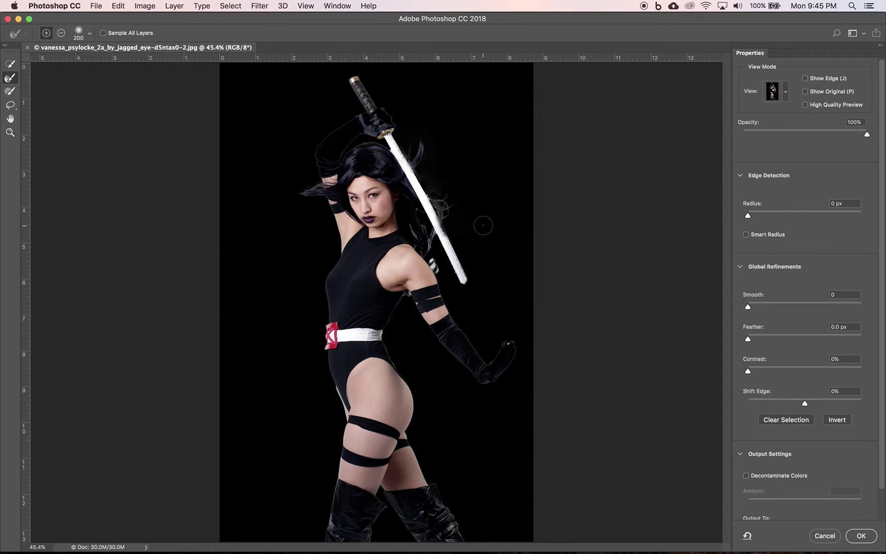
click(439, 189)
- Refine the lower hair strands behind the shoulder and the edge under the armpit with the Refine Edge Brush at size 100
key(bracketleft)
key(bracketleft)
key(bracketleft)
key(bracketleft)
mouse_move(441, 268)
mouse_down()
mouse_move(426, 253)
mouse_move(436, 266)
mouse_move(406, 207)
mouse_move(430, 247)
mouse_up()
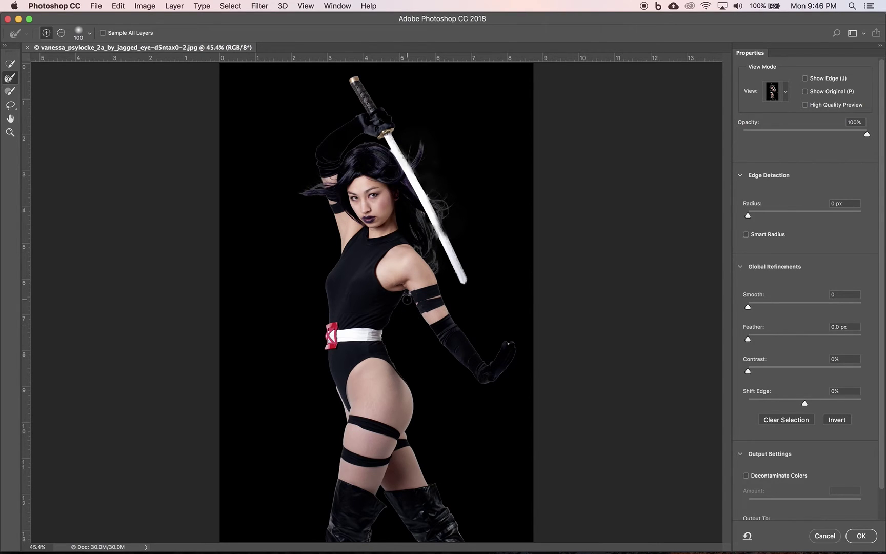
click(407, 296)
drag(406, 296, 405, 300)
- In Black & White view, clean up the mask with the Brush tool at size 90 and set its feather to 2.5 px
click(786, 94)
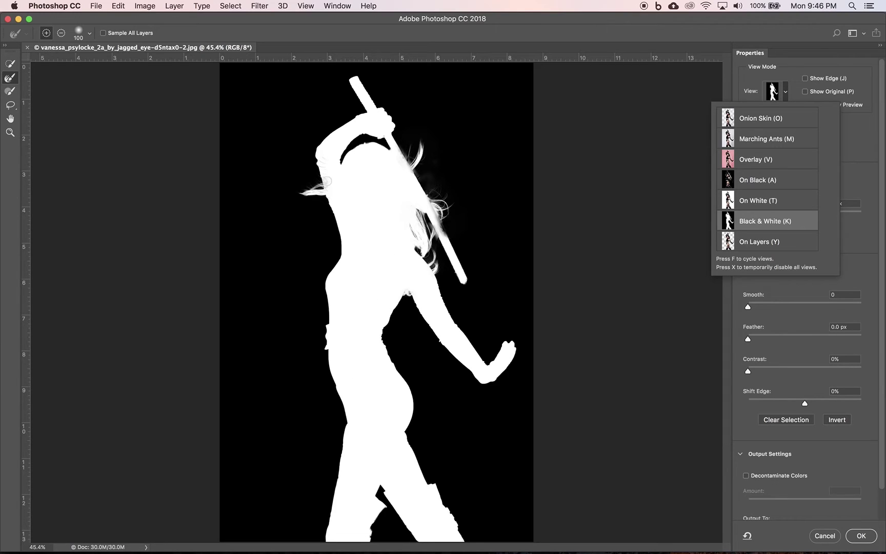
click(9, 93)
click(9, 93)
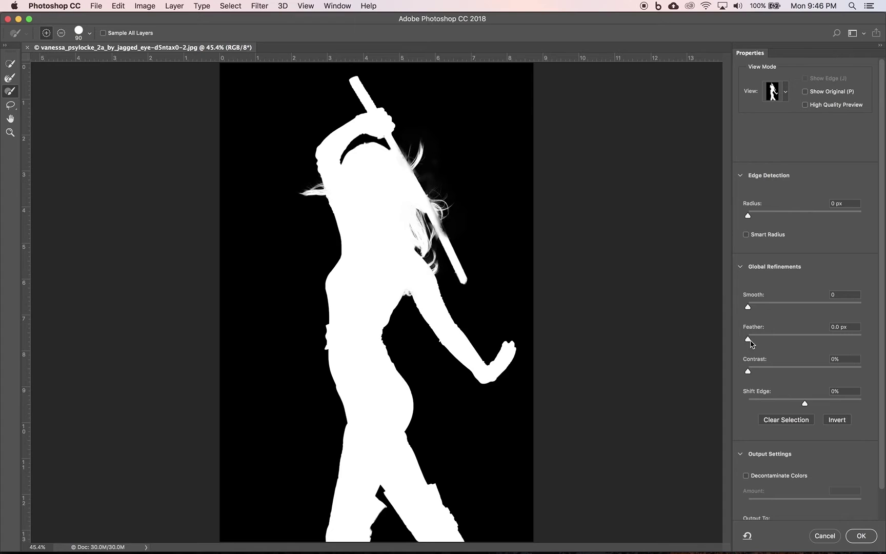
drag(750, 342, 760, 343)
drag(760, 342, 764, 342)
- Check the feathered cutout in Onion Skin and On Black views, and reactivate the Refine Edge Brush
click(785, 92)
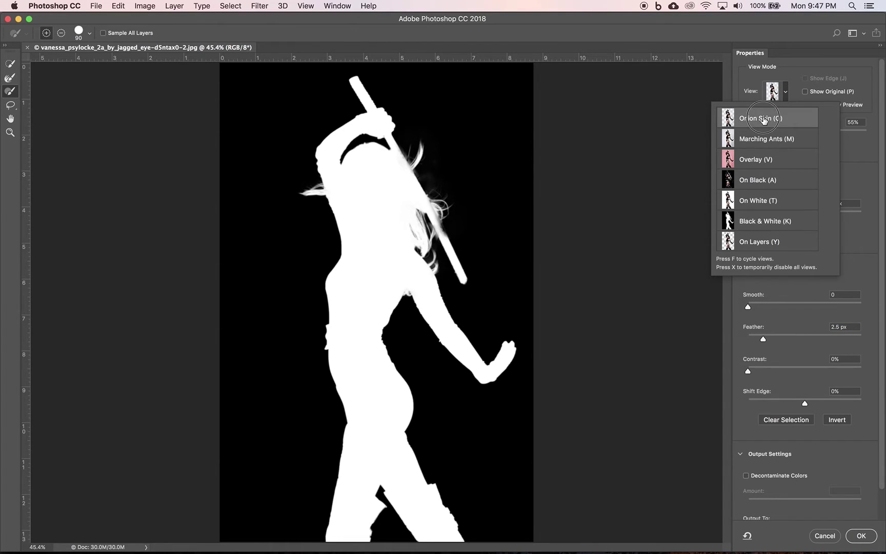
click(763, 119)
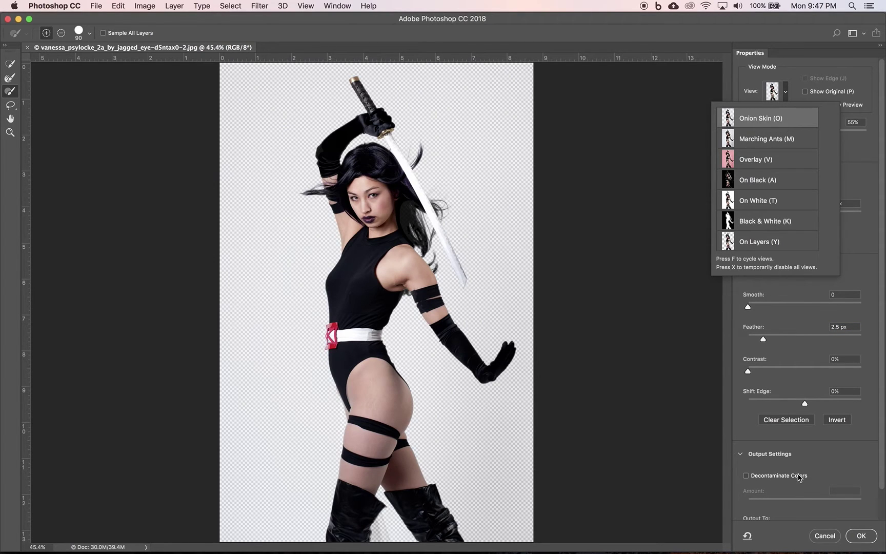
click(818, 461)
click(785, 93)
click(754, 181)
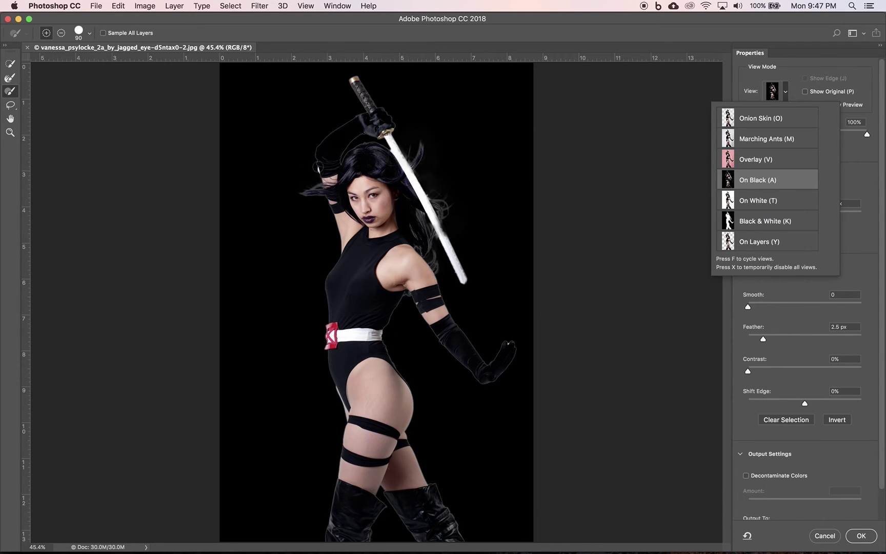
click(13, 78)
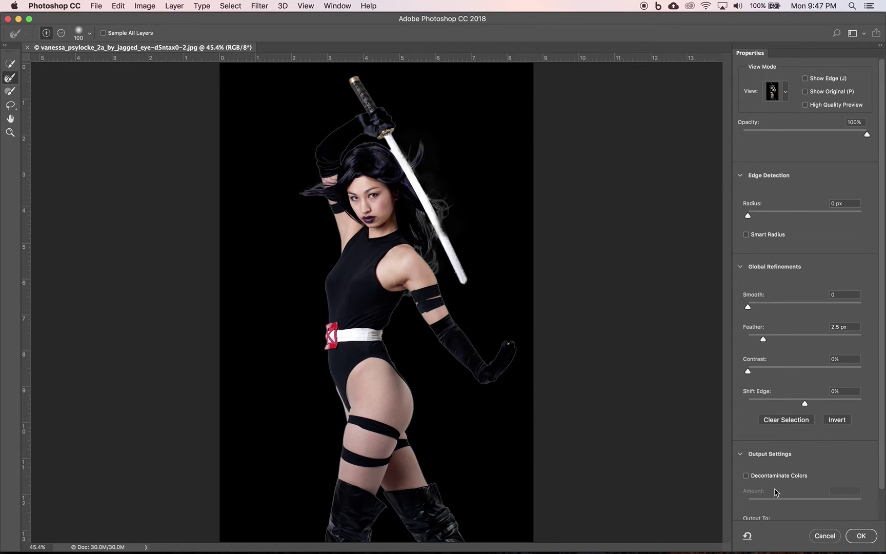
- Enable Decontaminate Colors at 100% and output the cutout to a New Layer with Layer Mask
scroll(777, 493, down, 2)
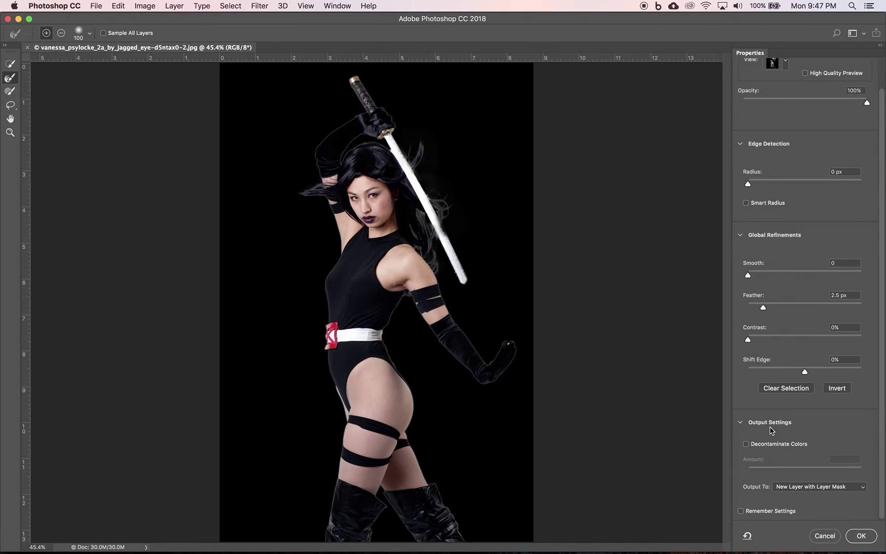
click(746, 444)
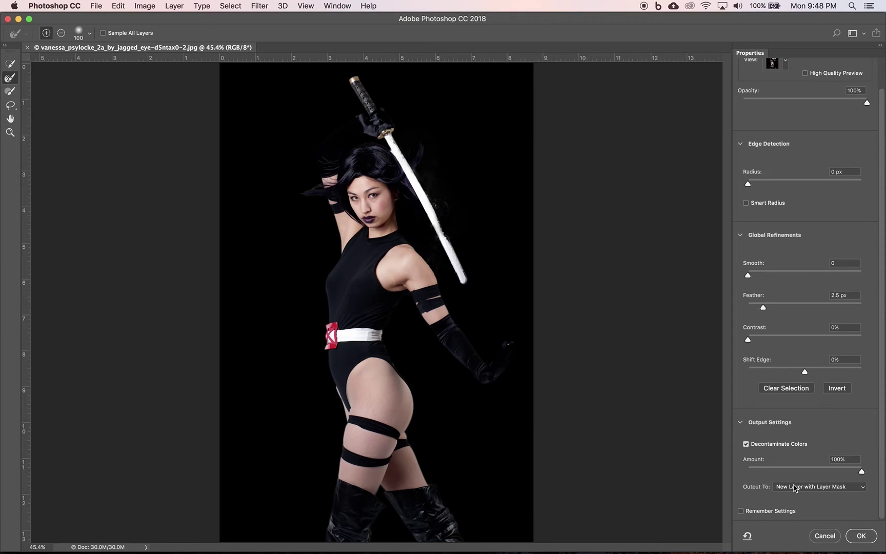
click(864, 487)
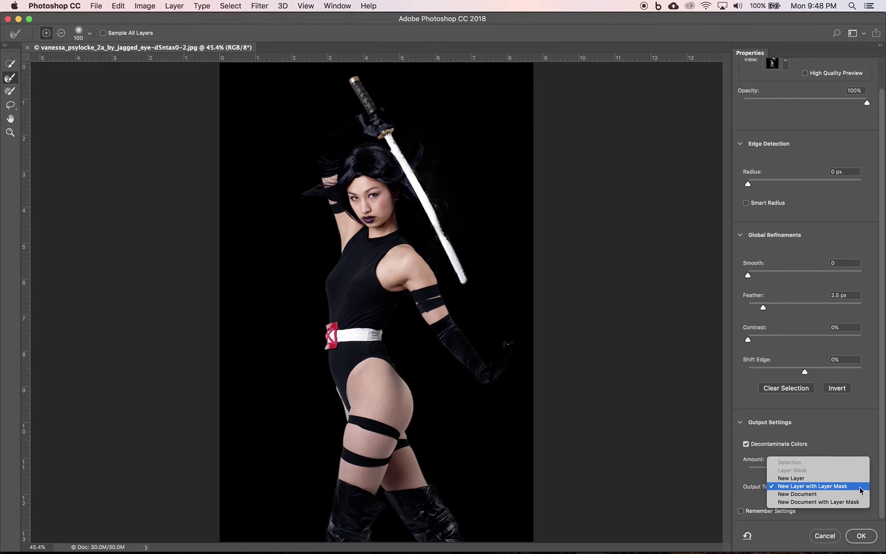
click(807, 486)
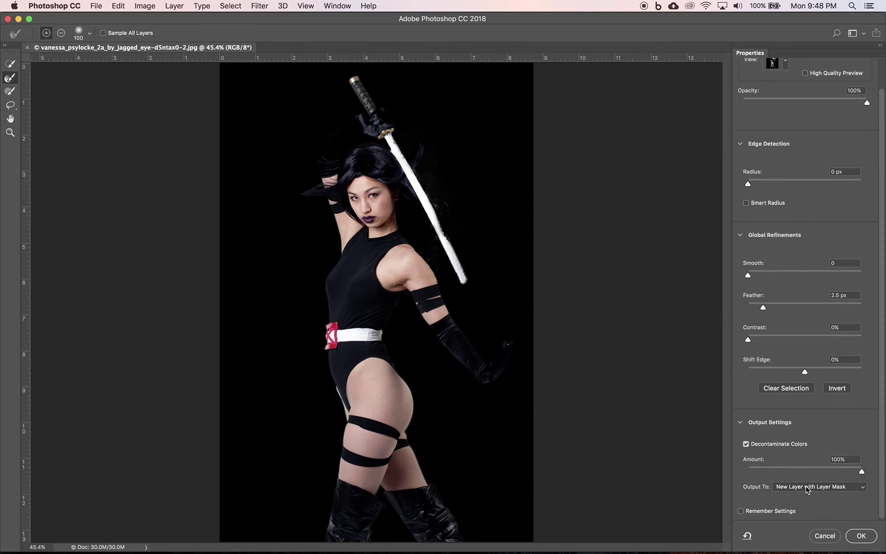
click(861, 536)
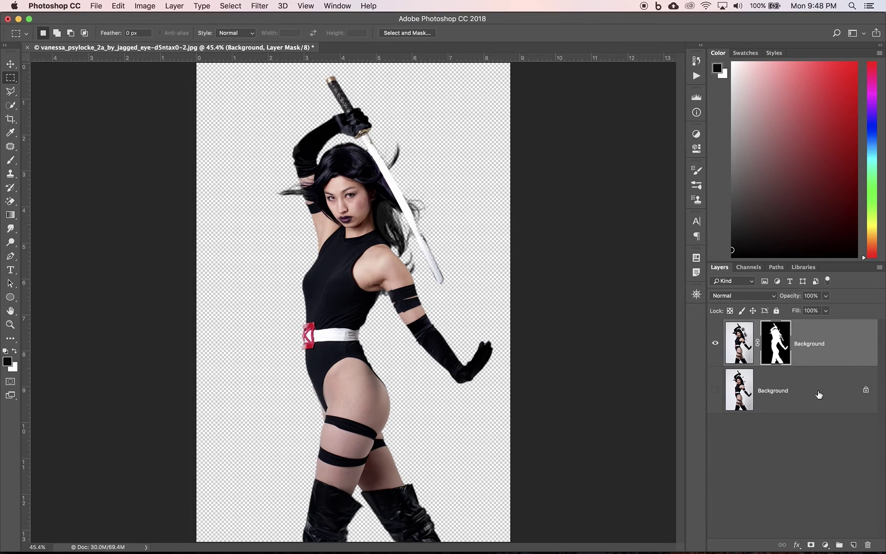
- Add a Solid Color fill layer in red (ff0000) between the original background and the masked cutout
click(790, 386)
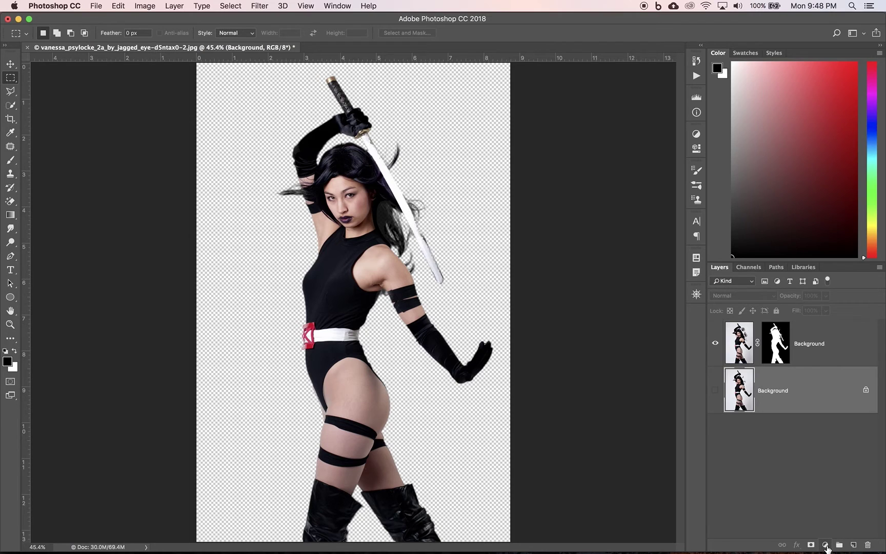
click(825, 545)
click(823, 342)
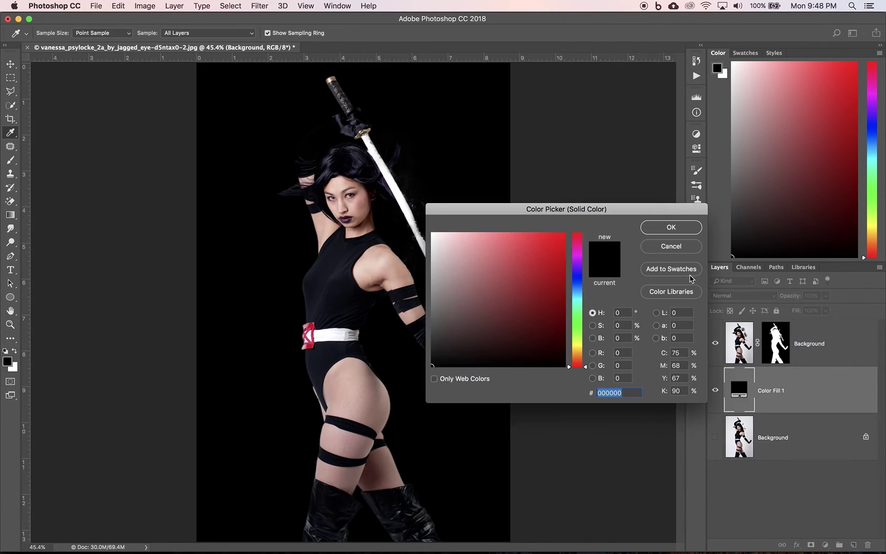
click(564, 234)
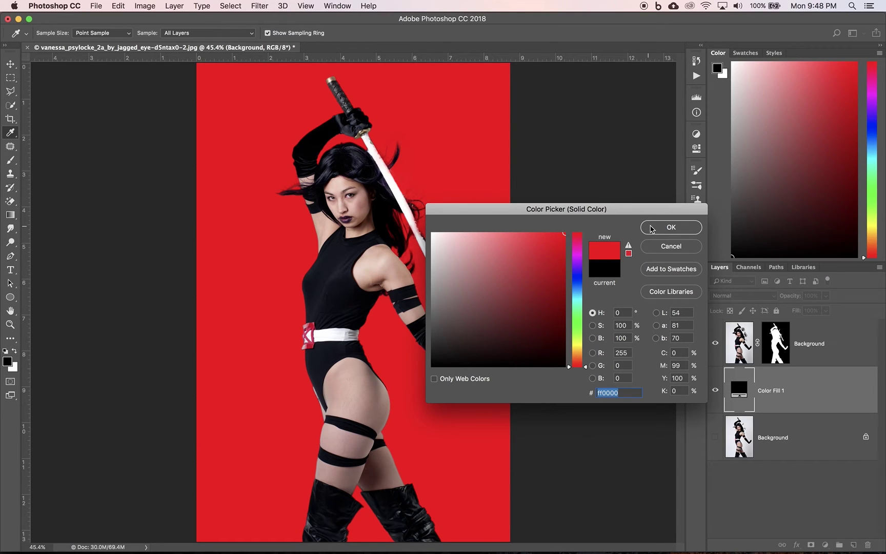
click(649, 229)
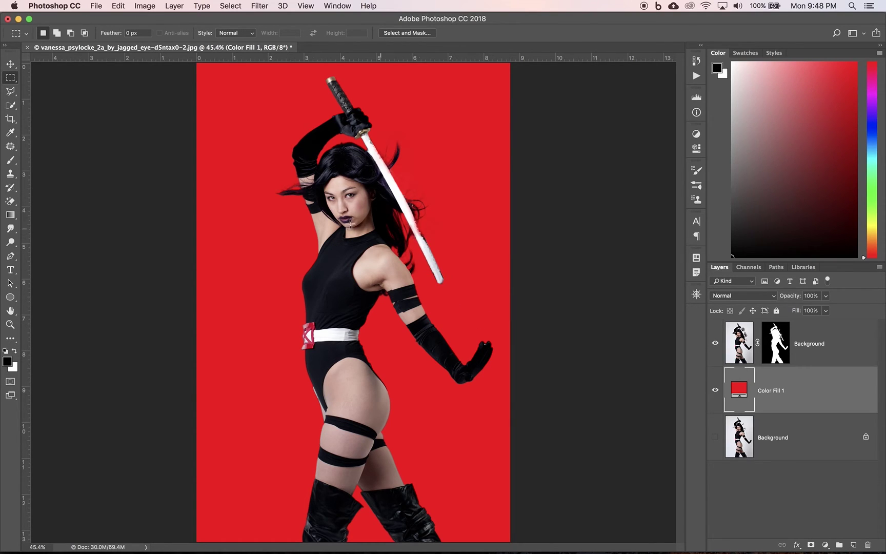
- Paint white on the cutout's layer mask with a size 45 brush to restore the faded middle of the sword blade
click(11, 326)
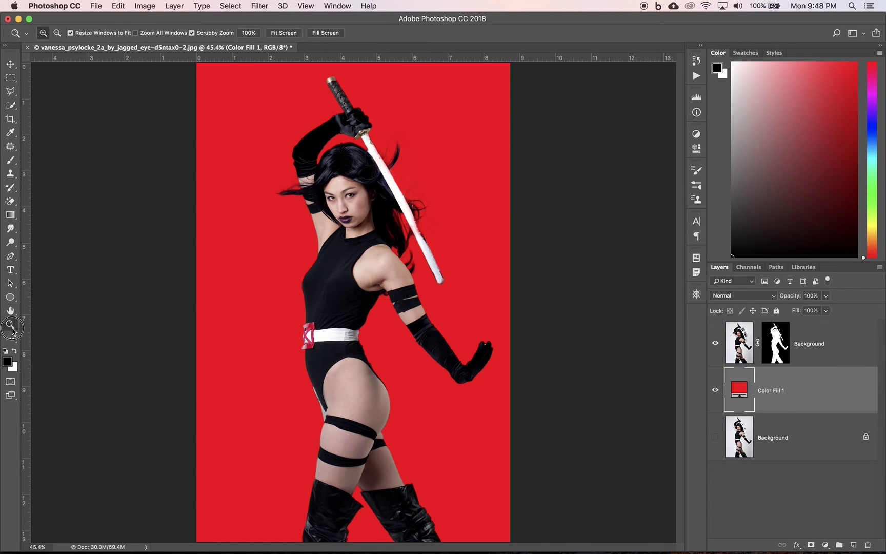
drag(417, 239, 461, 277)
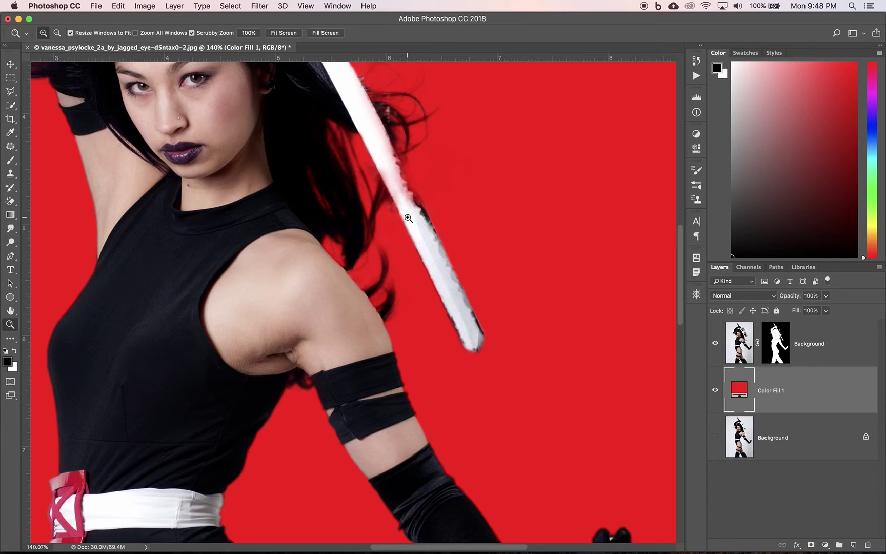
scroll(408, 218, up, 2)
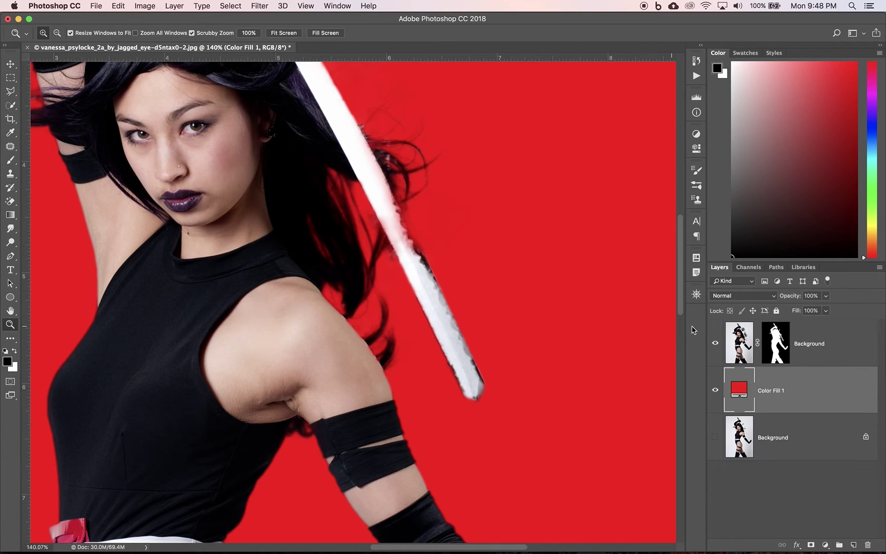
click(780, 349)
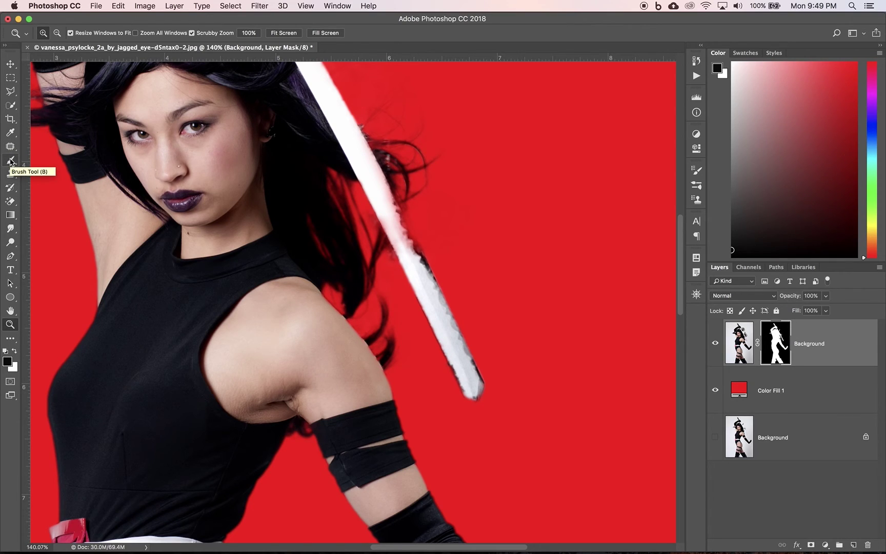
click(11, 161)
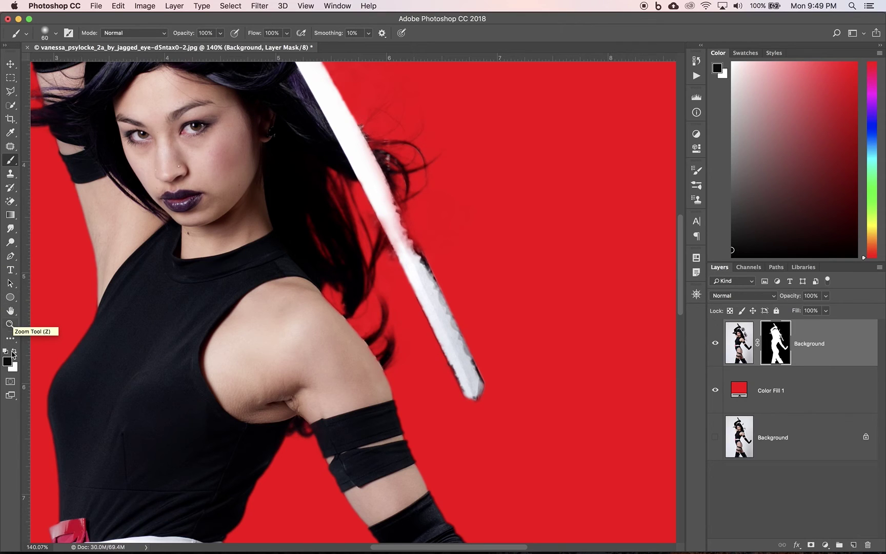
key(x)
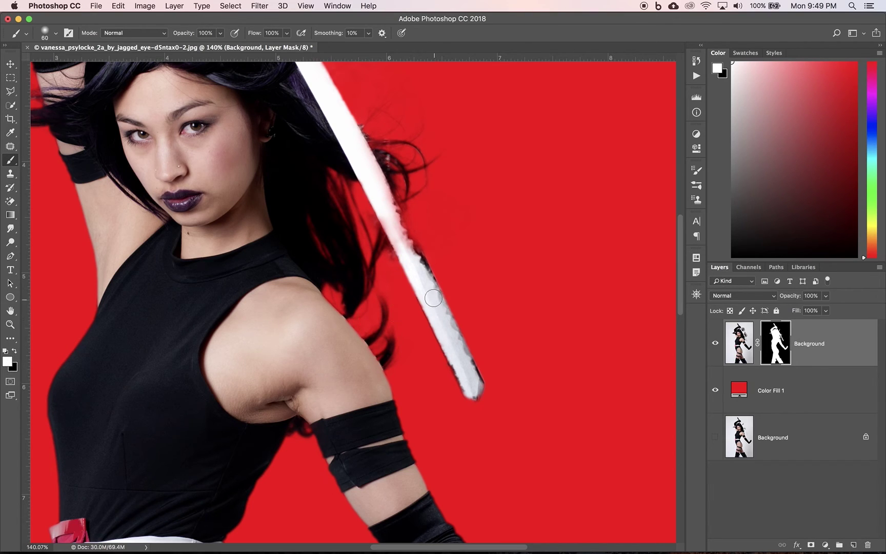
key(bracketleft)
key(bracketleft)
key(bracketright)
key(bracketright)
key(bracketleft)
mouse_move(423, 263)
mouse_down()
mouse_move(409, 253)
mouse_move(389, 198)
mouse_move(405, 251)
mouse_move(391, 207)
mouse_up()
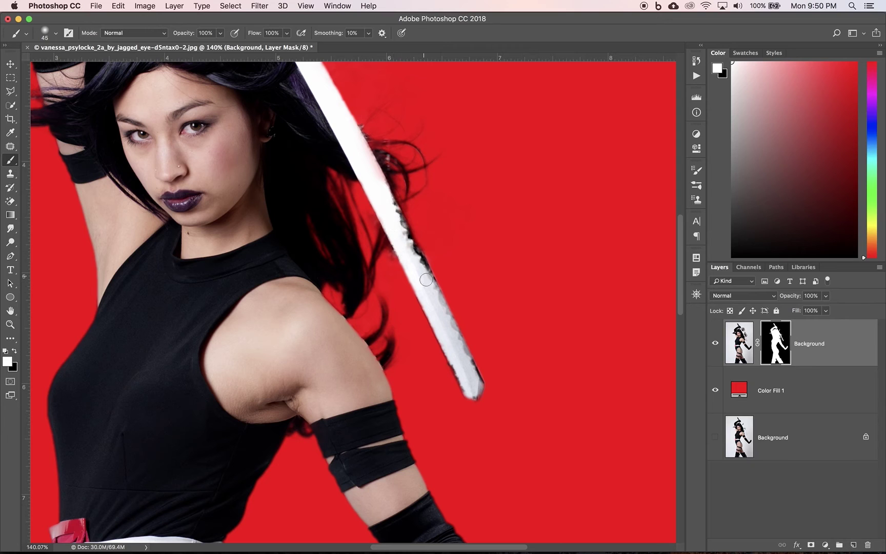
- Inspect the cutout's edges against the red fill from the sword and hair down to the boots, ending with the whole image in view
scroll(415, 334, up, 15)
scroll(414, 334, left, 5)
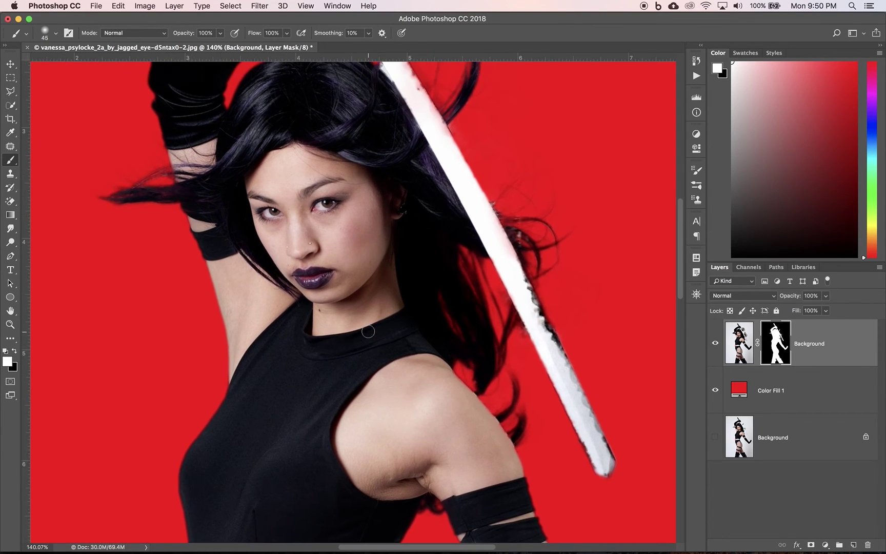
scroll(363, 332, down, 8)
scroll(363, 332, left, 2)
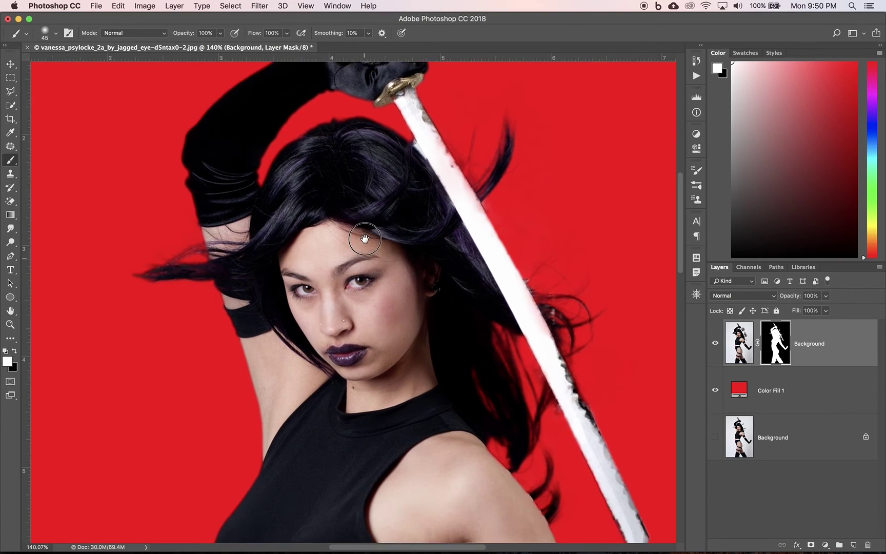
scroll(364, 244, down, 8)
scroll(364, 244, right, 4)
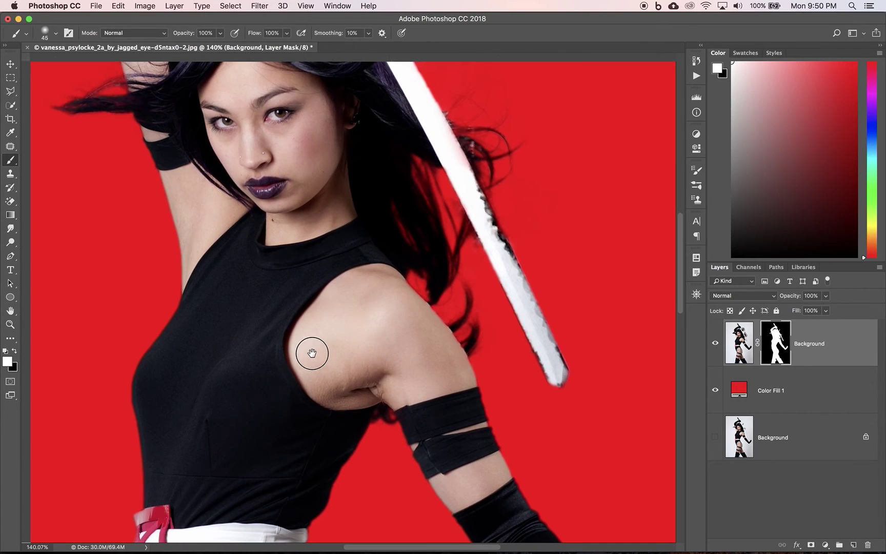
scroll(311, 353, down, 1)
scroll(306, 386, down, 3)
scroll(307, 385, left, 1)
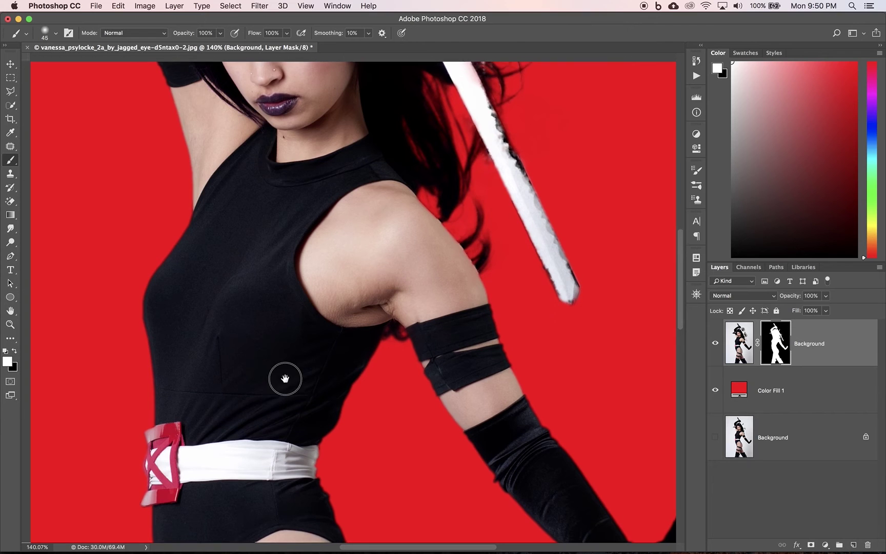
scroll(286, 378, down, 15)
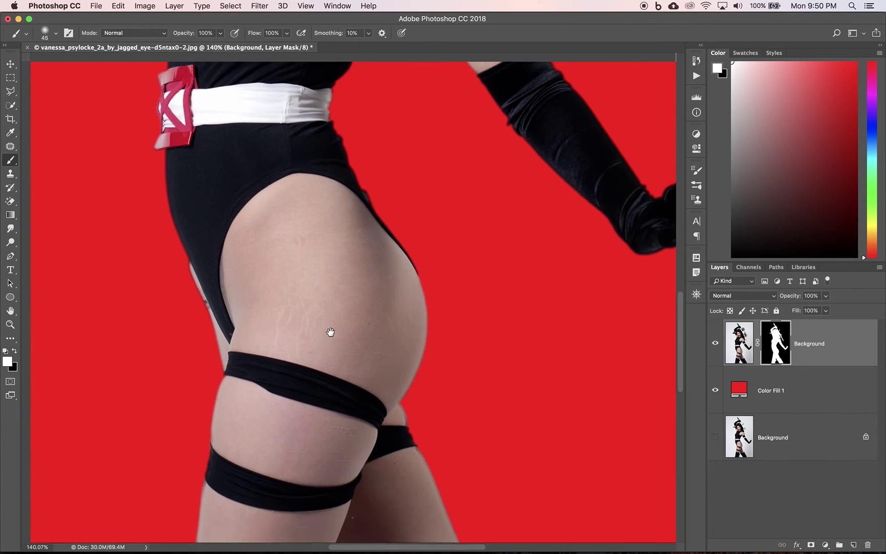
scroll(331, 331, down, 10)
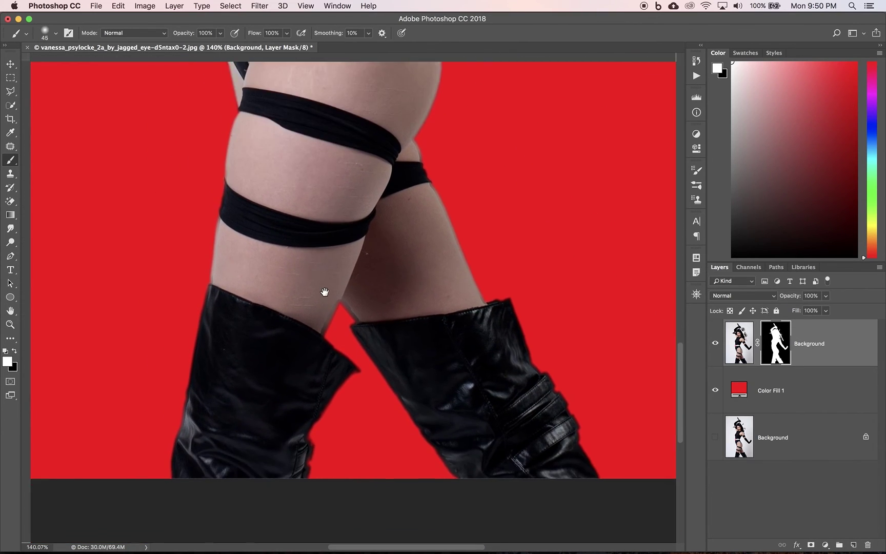
scroll(325, 291, down, 2)
key(super+r)
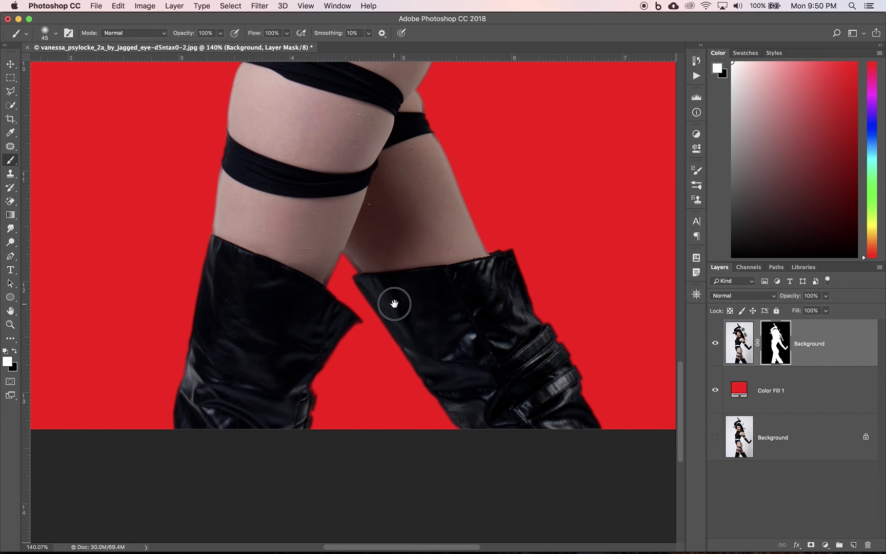
scroll(394, 304, up, 9)
scroll(346, 293, up, 15)
scroll(343, 354, up, 2)
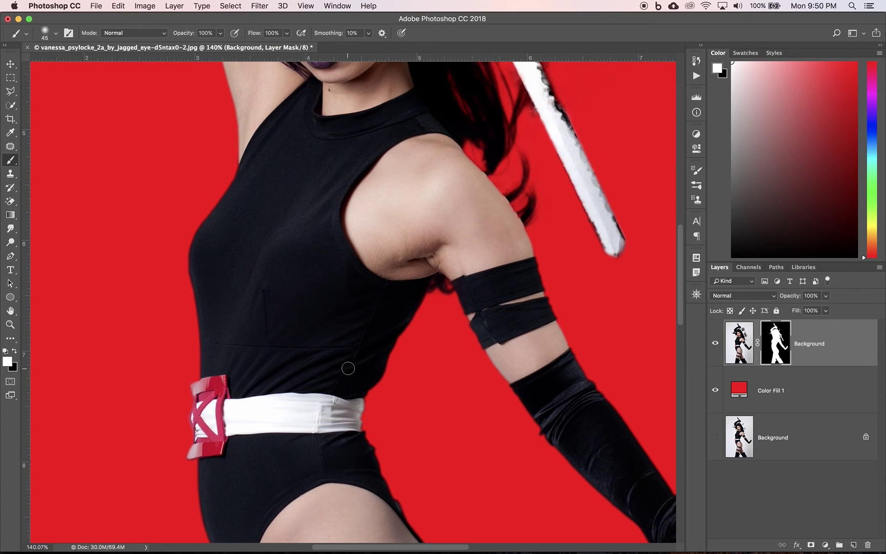
key(super+0)
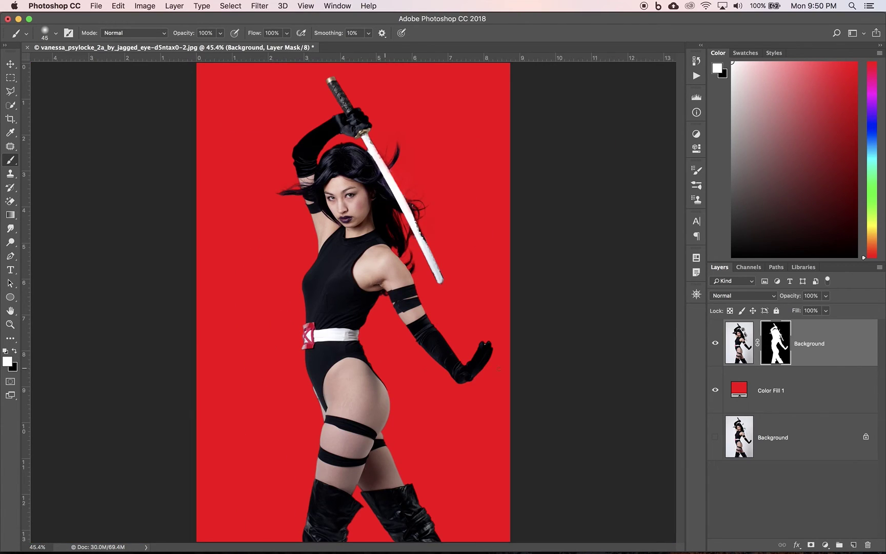
- Delete the red Color Fill 1 layer between the cutout and the original background
click(779, 391)
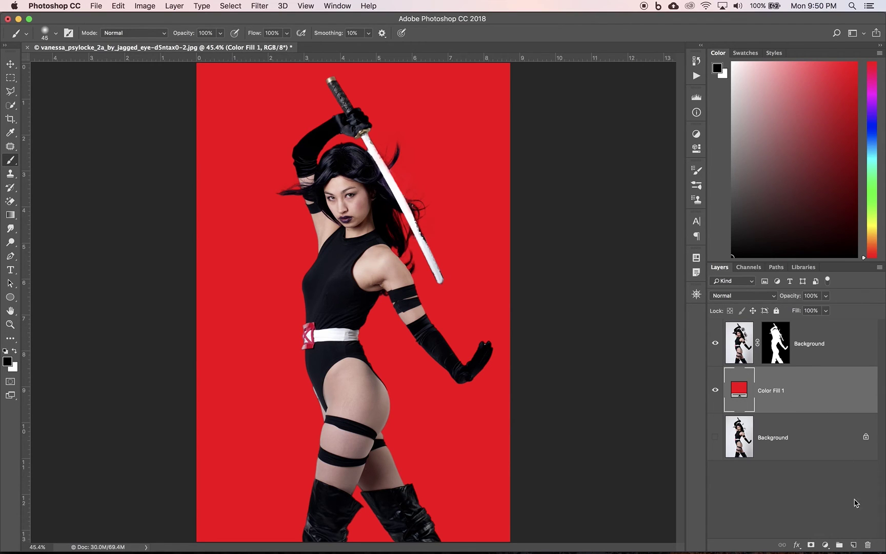
click(870, 545)
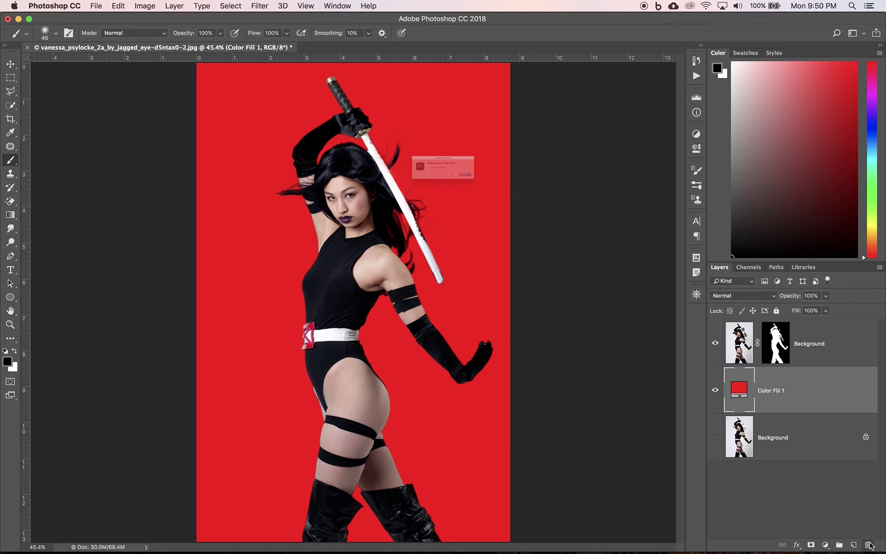
click(521, 194)
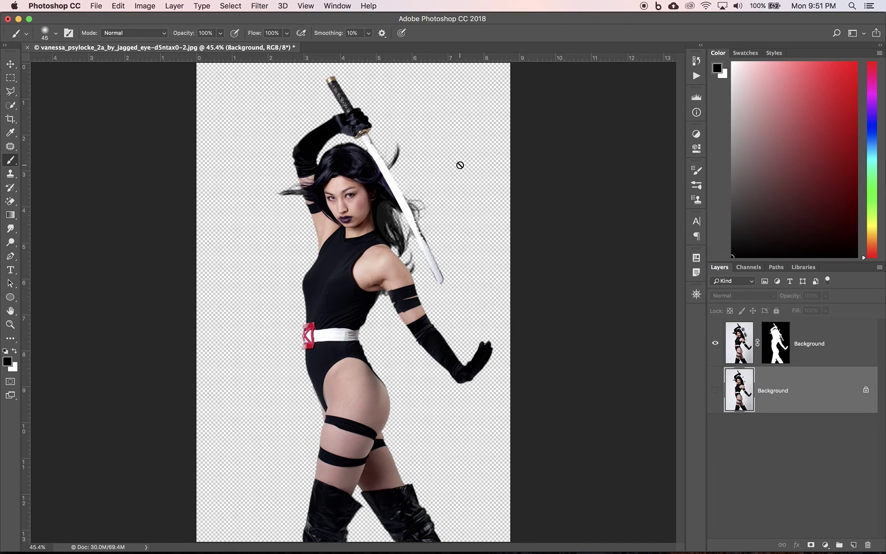
- Start saving the document under a new name and create a "Comic Book Cover" folder inside the Desktop's Tuts folder
click(97, 7)
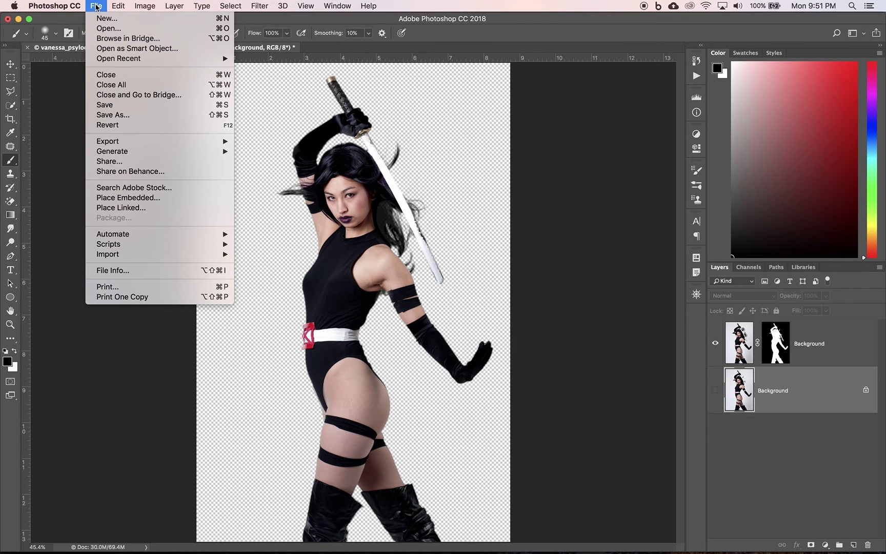
click(132, 116)
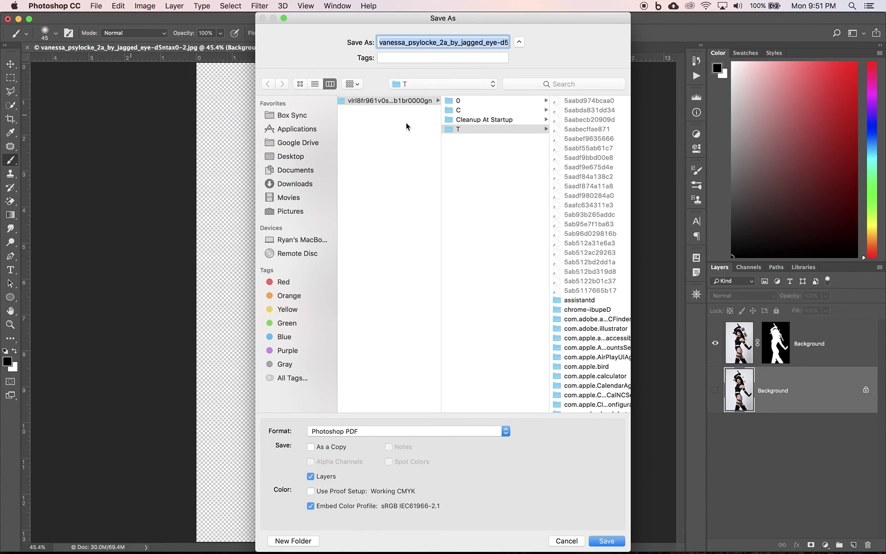
click(519, 42)
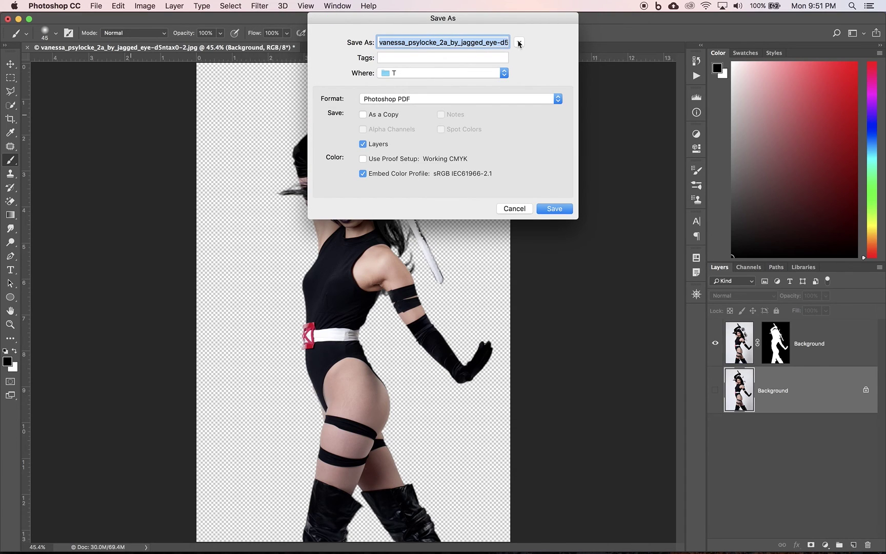
click(519, 43)
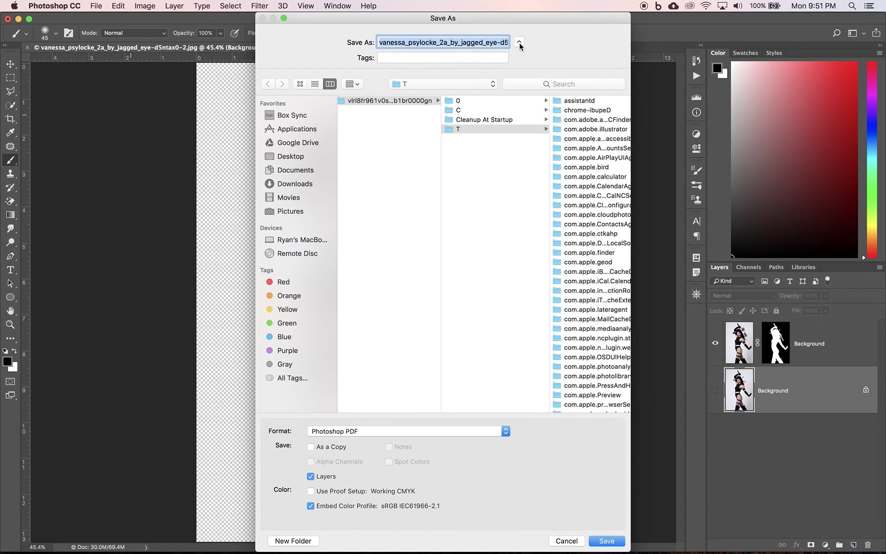
click(290, 159)
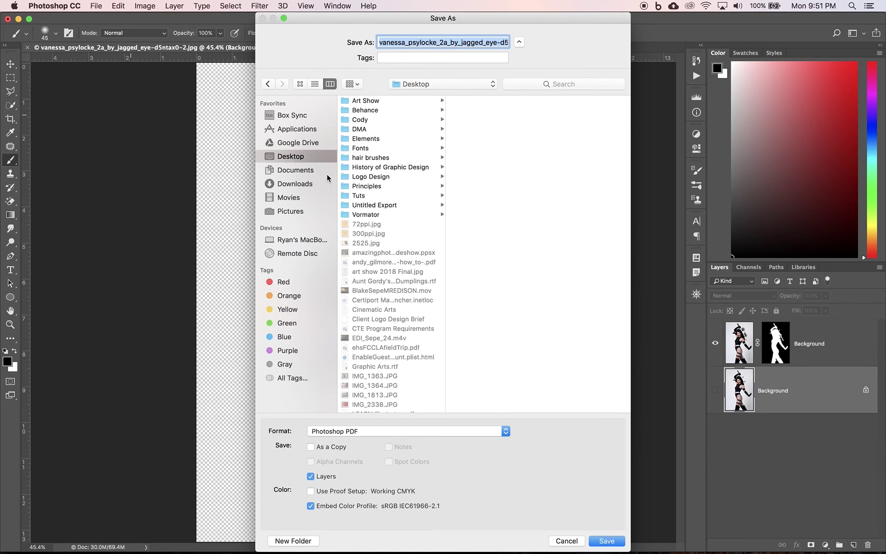
click(360, 198)
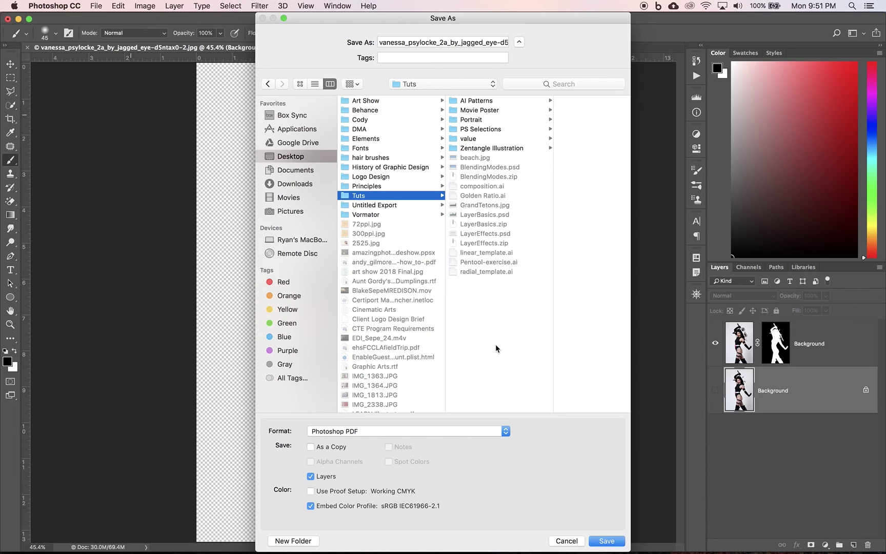
click(303, 539)
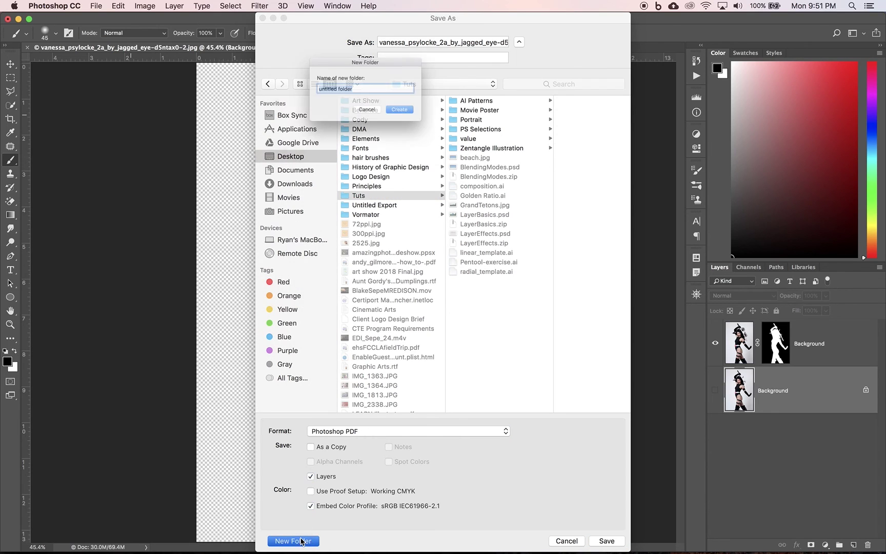
text(Comi)
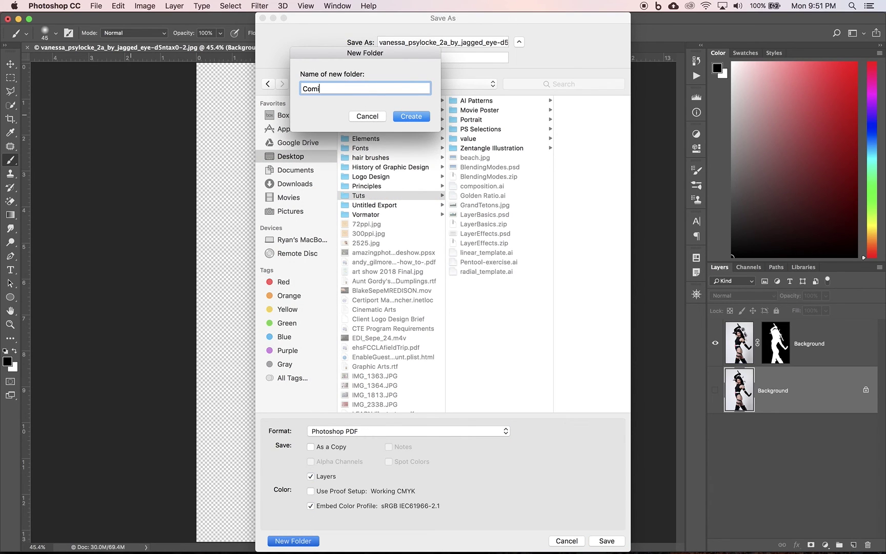
text(c Book Cover)
click(416, 116)
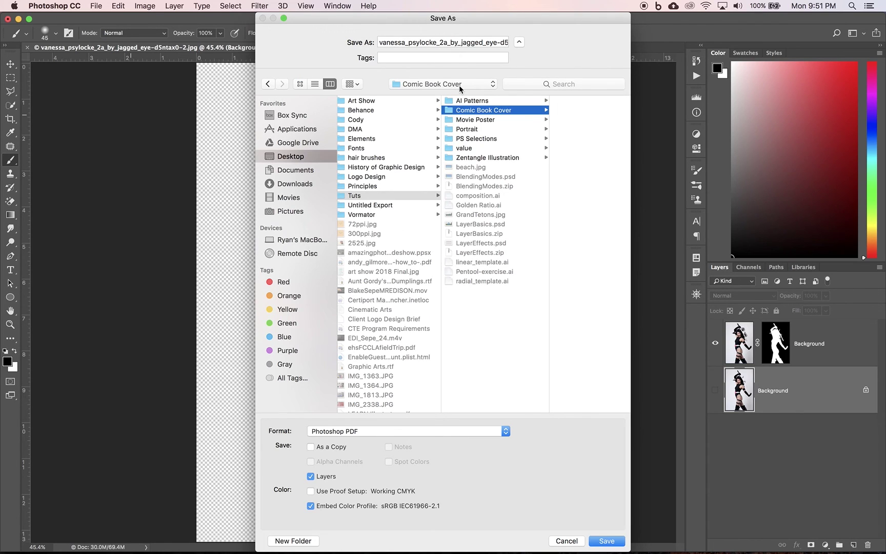
- Name the file blackWidow, choose the TIFF format, and proceed with the save in the Comic Book Cover folder
triple_click(378, 43)
mouse_move(485, 49)
mouse_down()
mouse_move(555, 43)
mouse_move(497, 44)
mouse_up()
text(b)
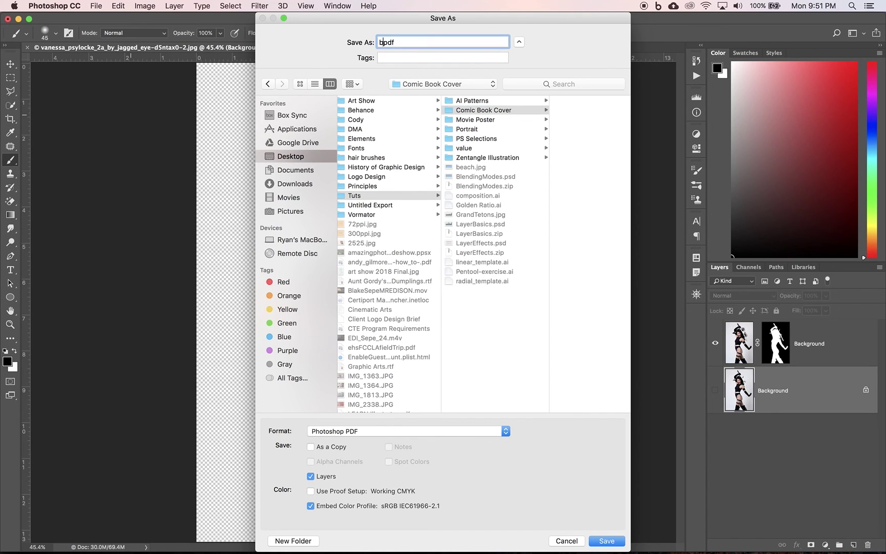
text(lackWidow)
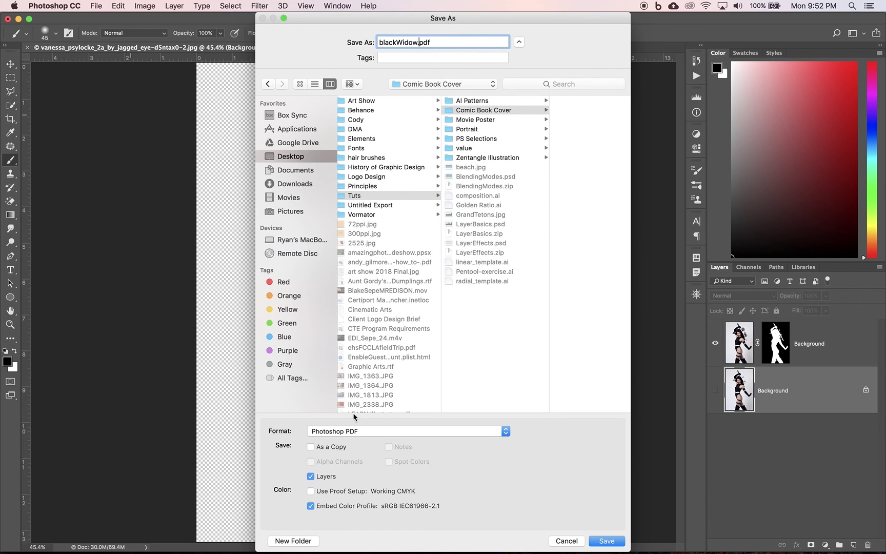
click(500, 435)
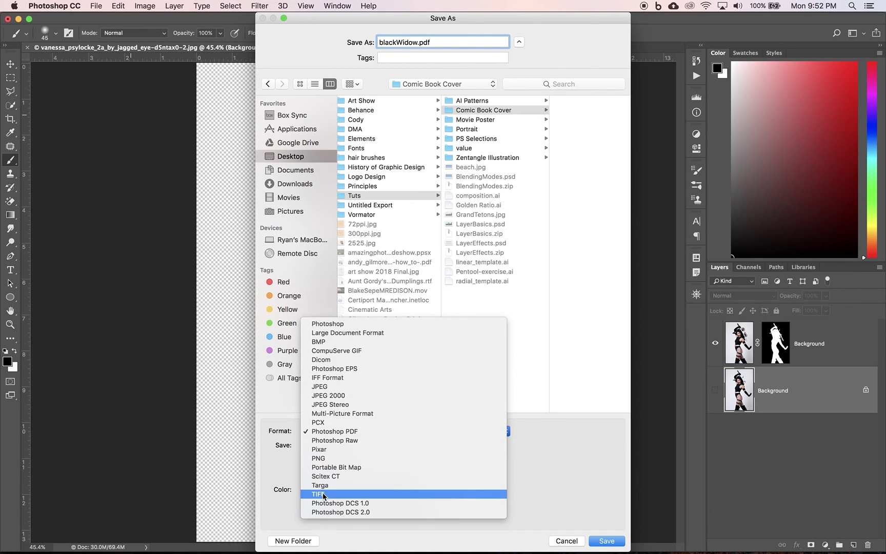
click(338, 494)
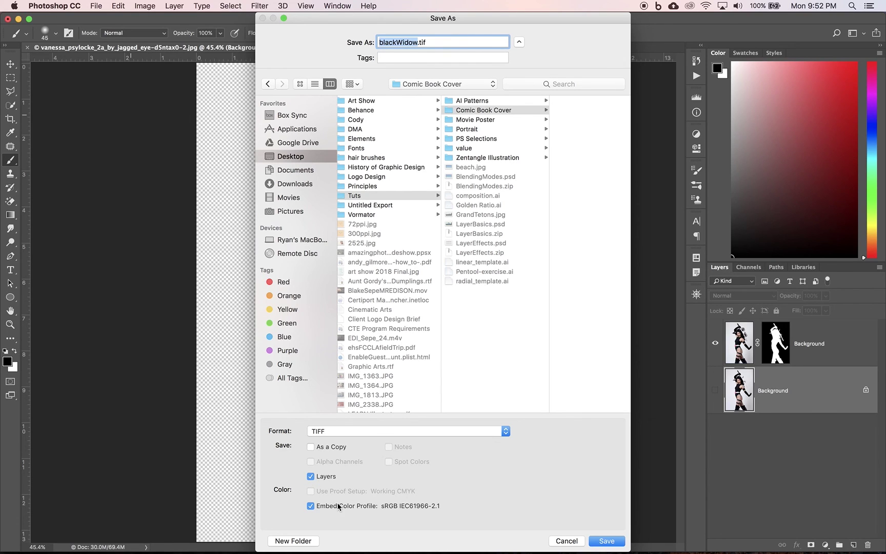
click(311, 505)
click(607, 541)
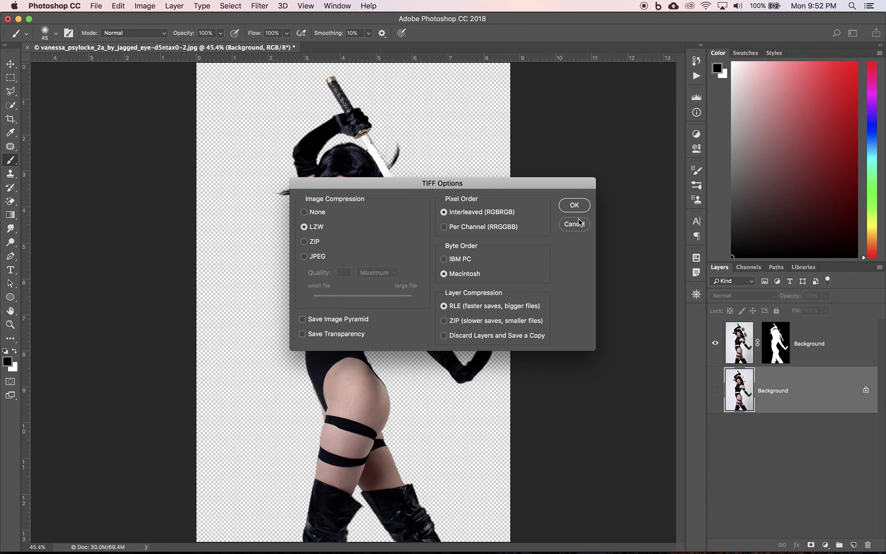
- Enable Save Transparency in the TIFF options and finish saving the file with its layers included
click(311, 338)
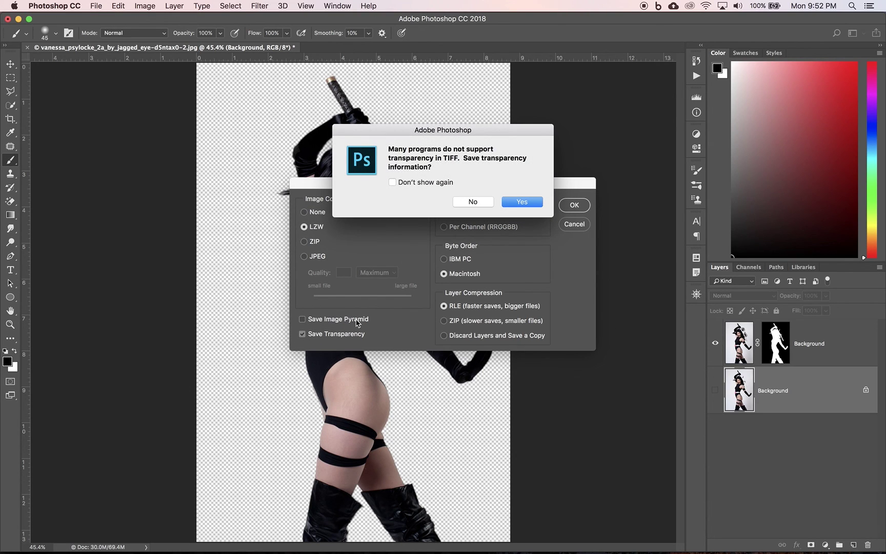
click(527, 200)
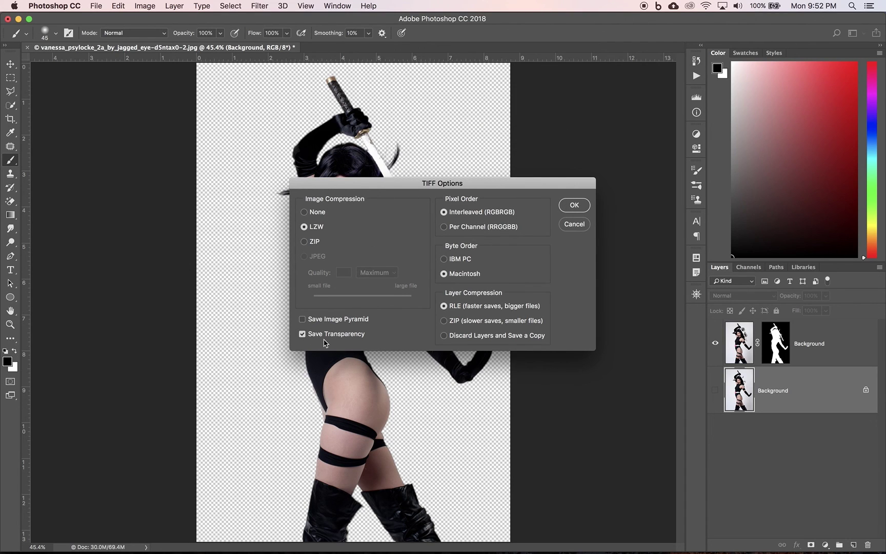
click(576, 207)
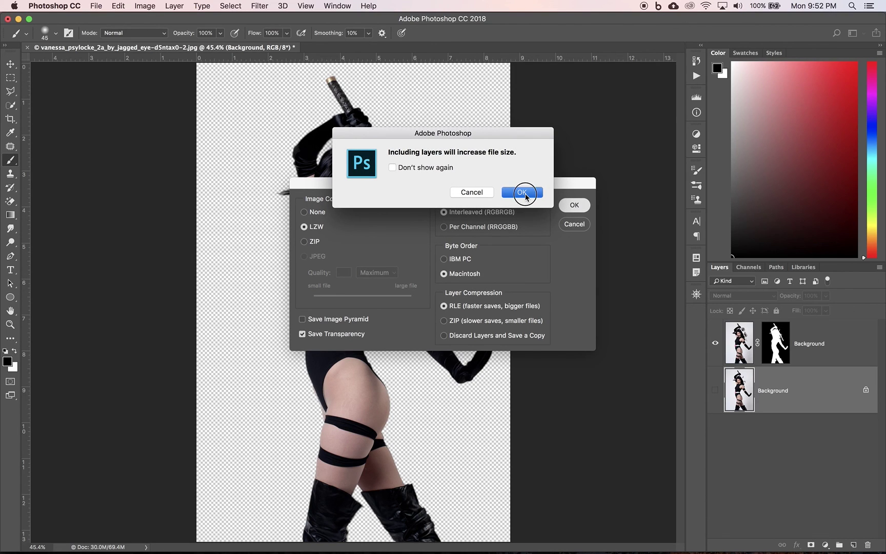
click(523, 192)
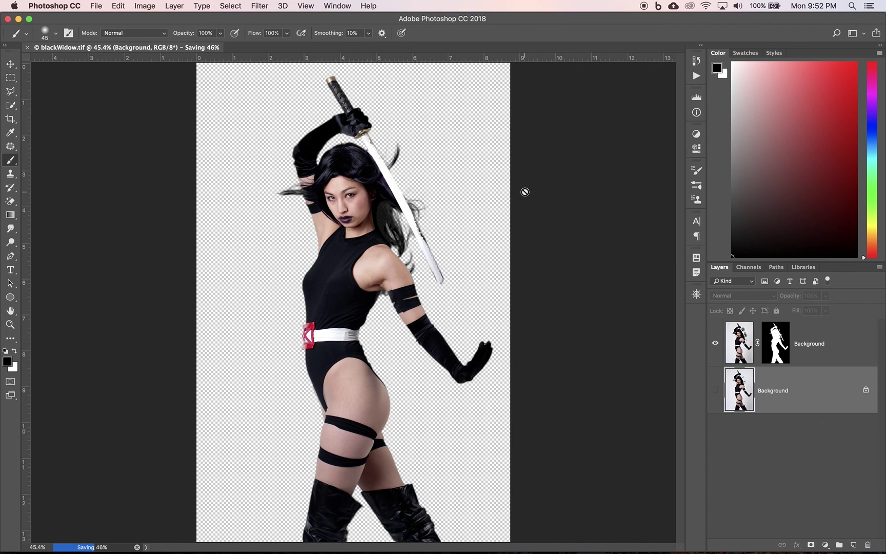